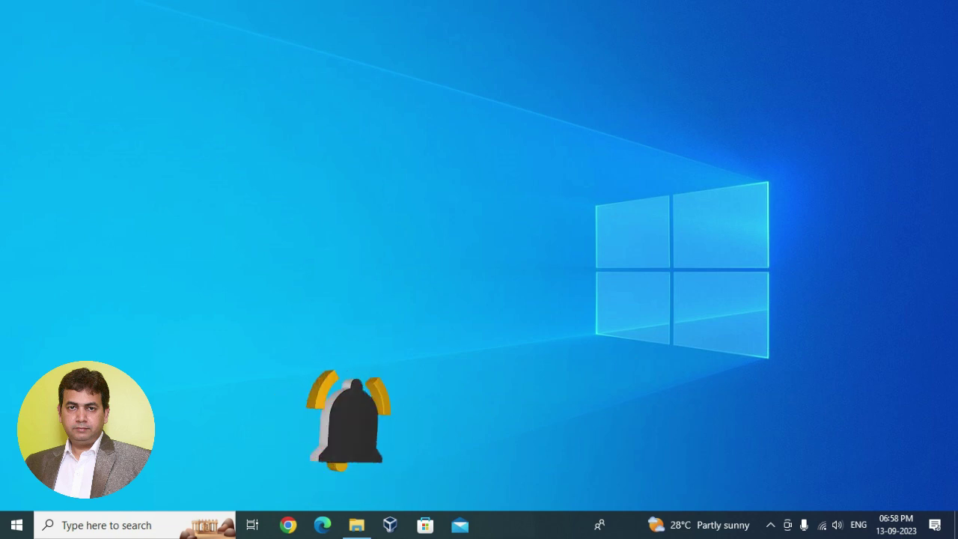
- Search for 'excel' and launch Excel 2016 from the Start menu app list
left_click(91, 527)
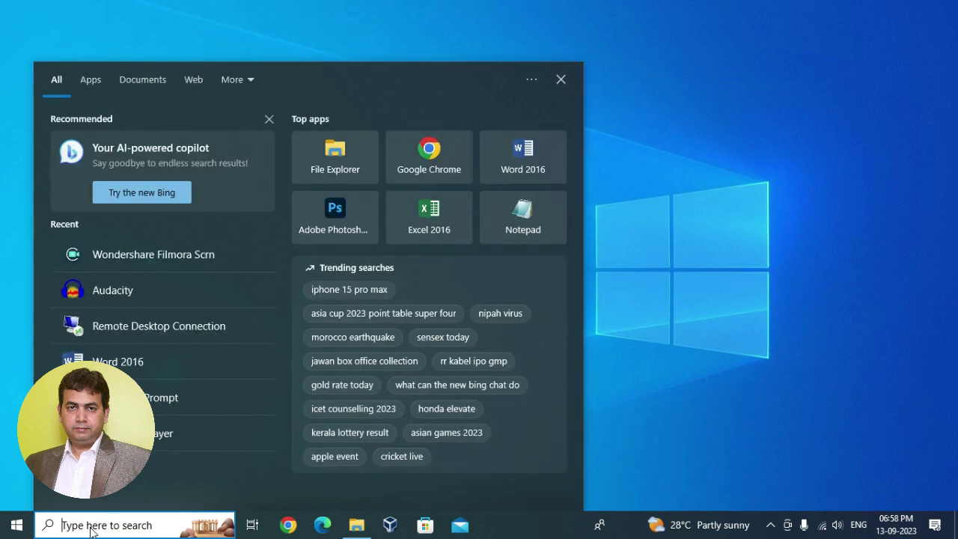
type("exce")
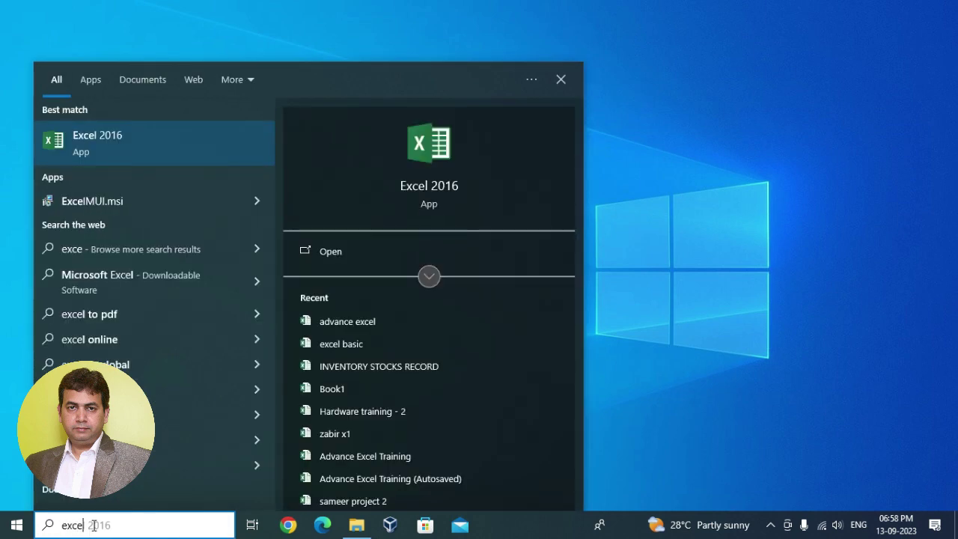
type("l")
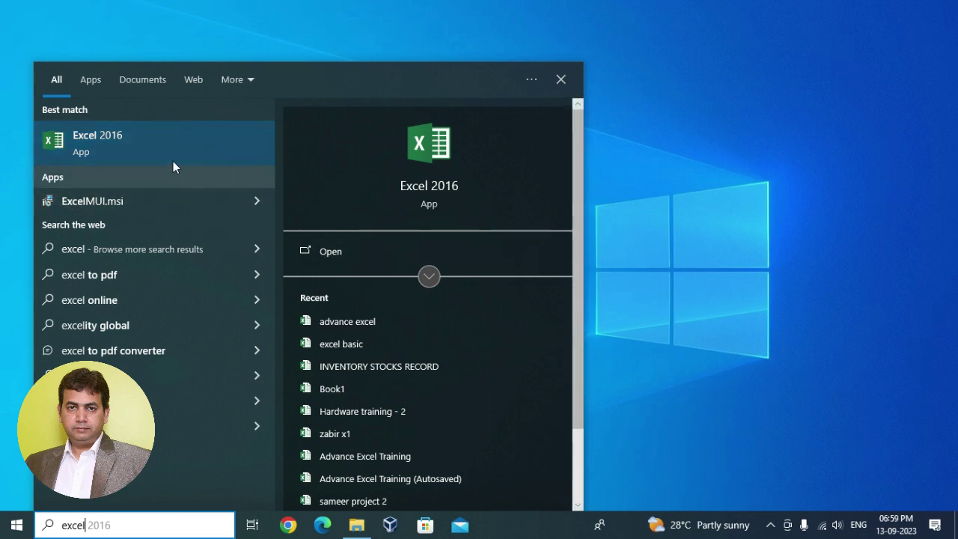
left_click(602, 293)
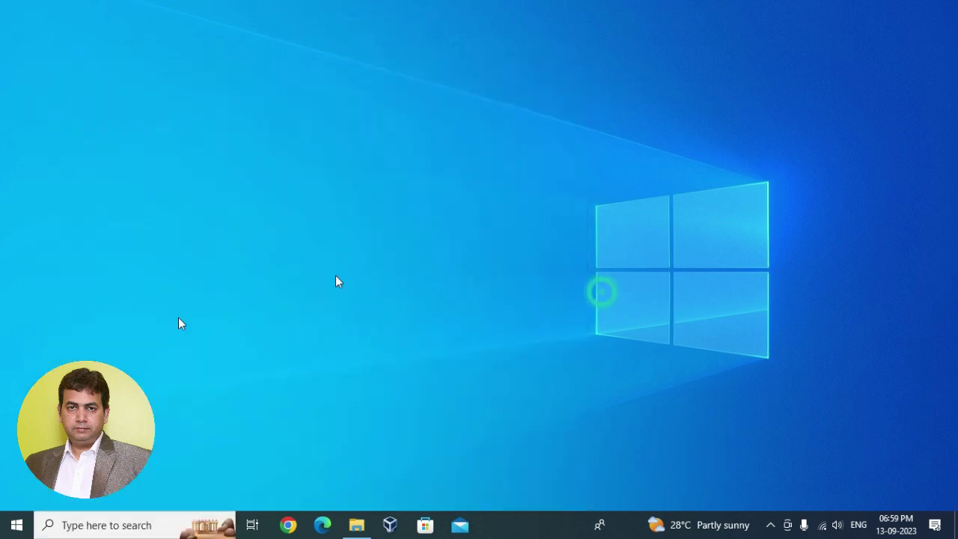
left_click(17, 527)
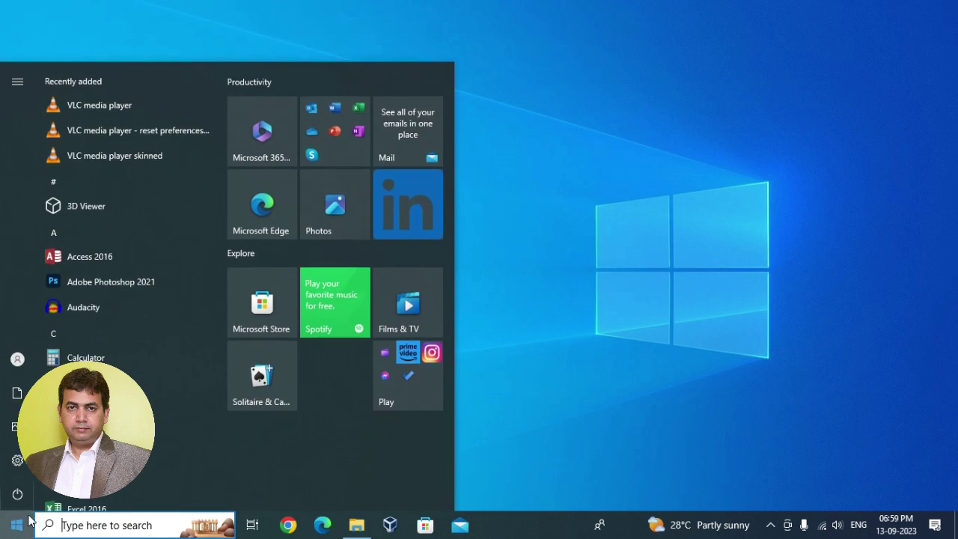
scroll(112, 374, "down", 1)
scroll(113, 373, "down", 1)
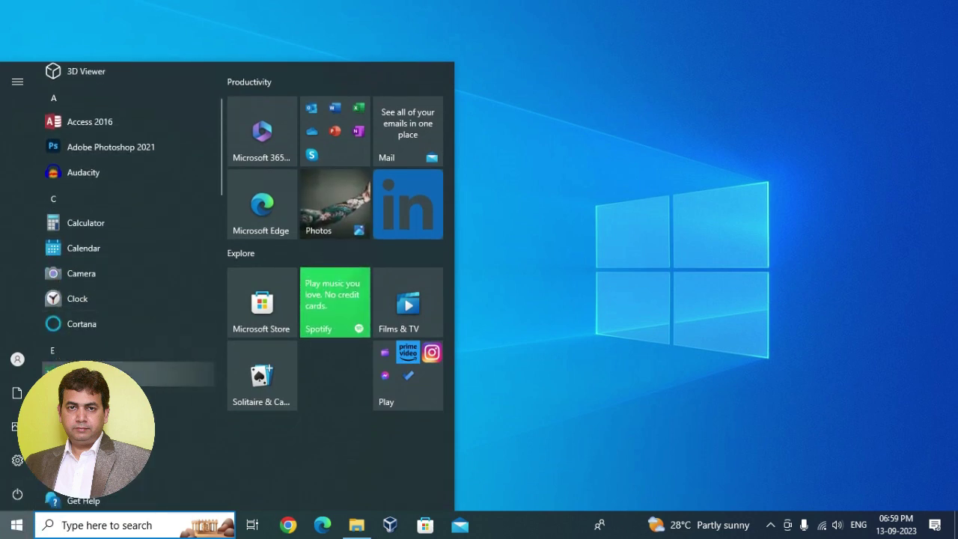
left_click(112, 373)
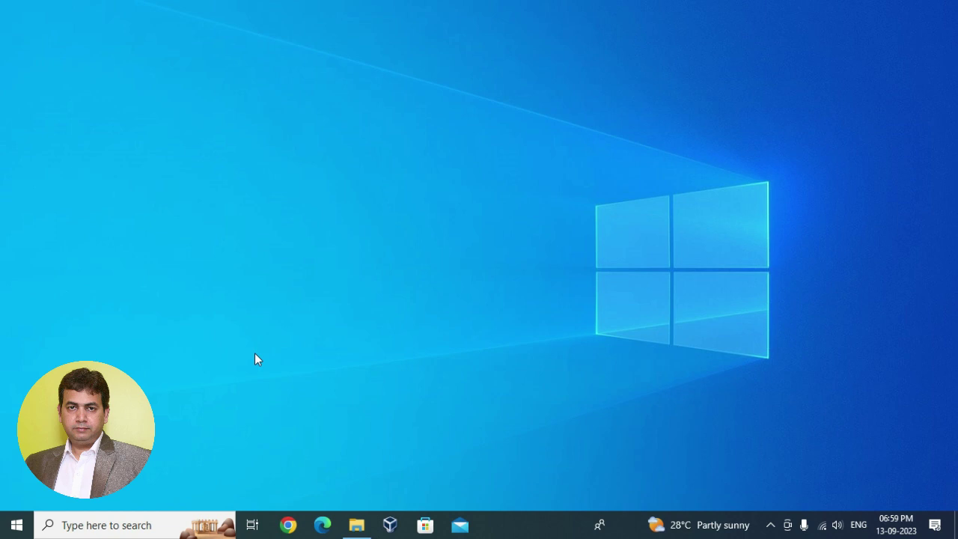
- Launch Excel 2016 from the 'exce' search results and create a blank workbook
left_click(129, 526)
type("exc")
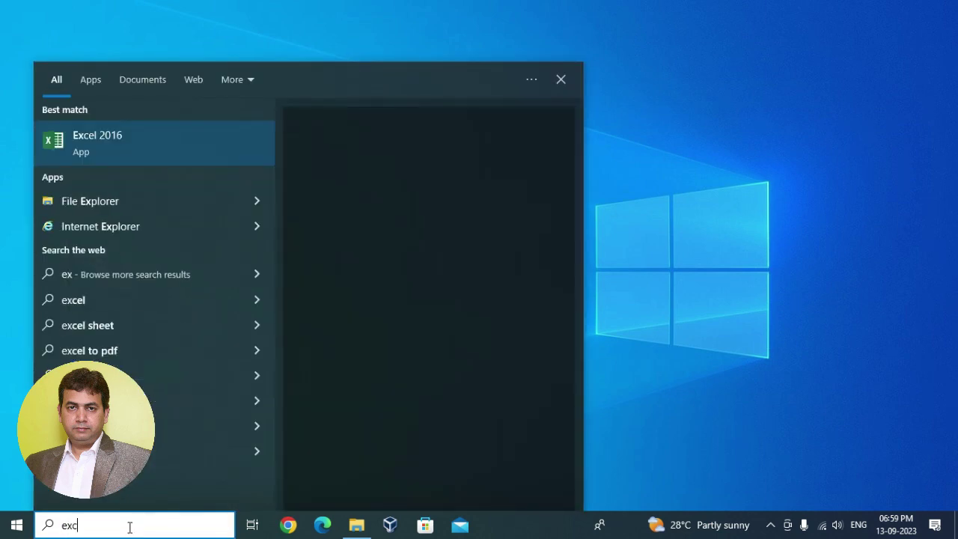
type("e")
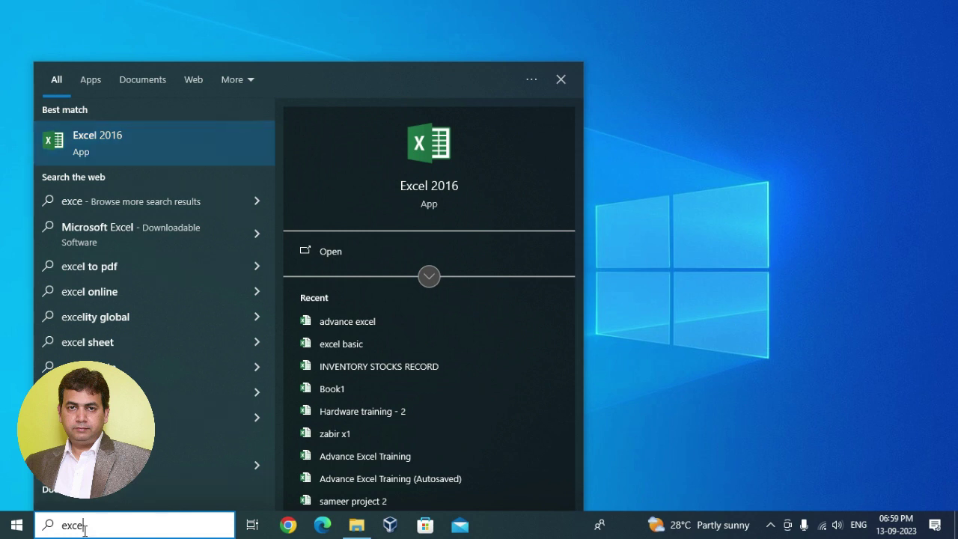
left_click(163, 143)
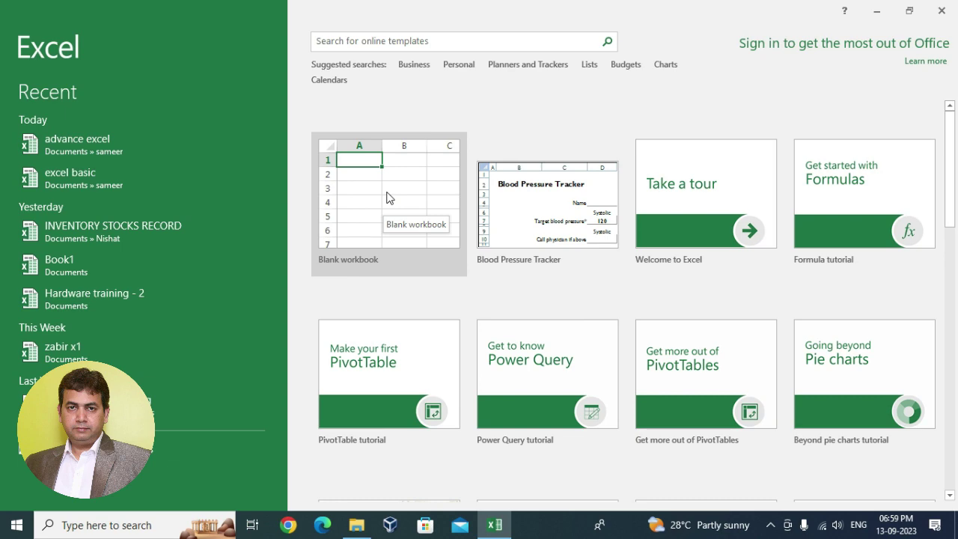
left_click(387, 179)
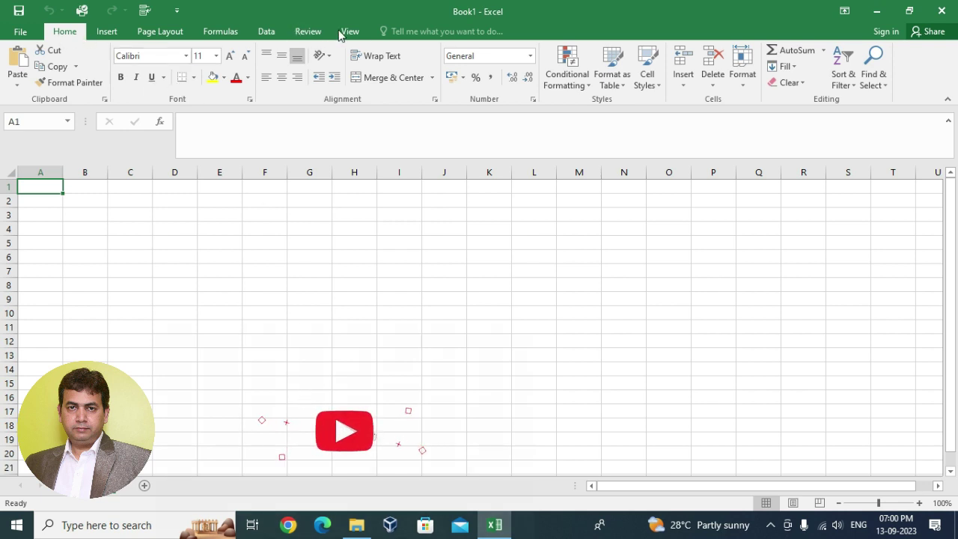
- Select cell F8 in the empty Book1 worksheet
left_click(274, 282)
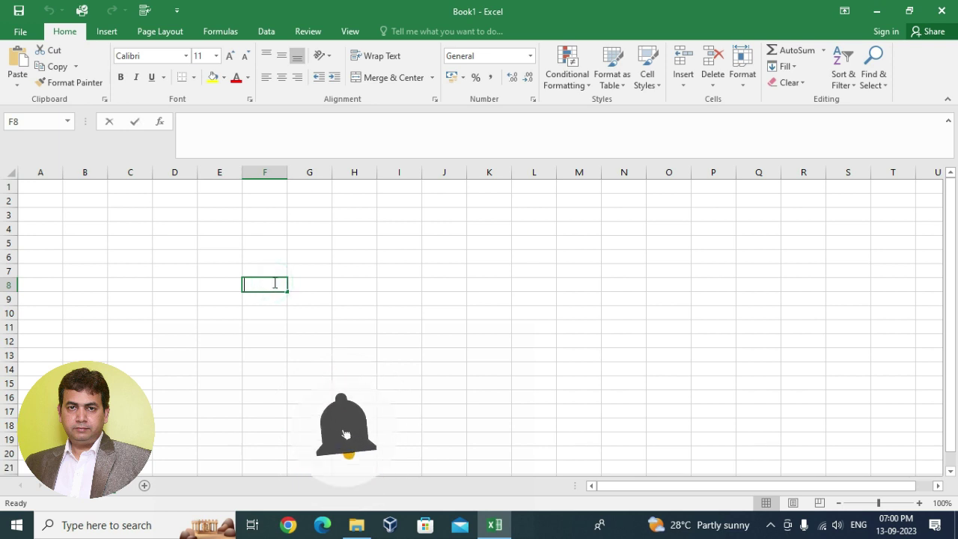
- Enter 'Menus' in F8, then browse the Insert, Page Layout, Formulas and Home tabs
type("Menus")
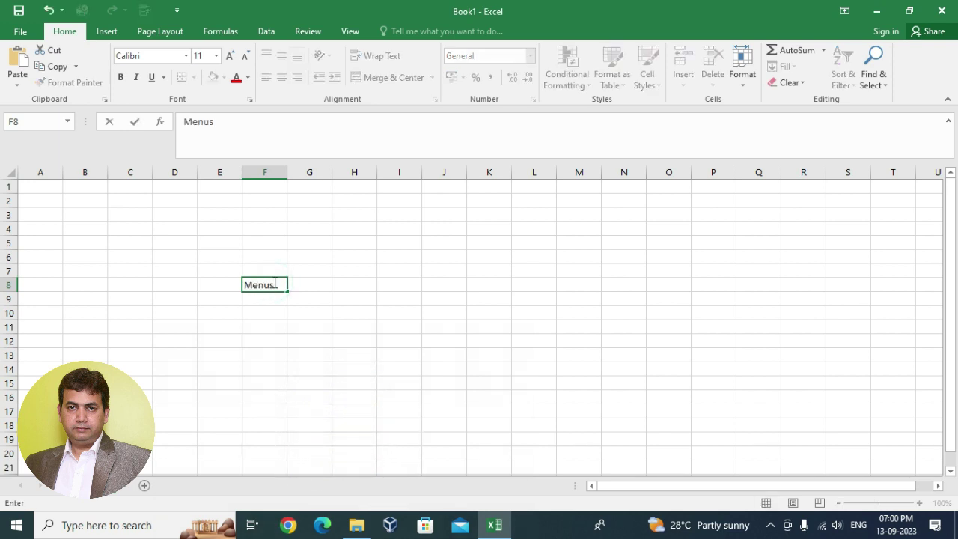
left_click(340, 261)
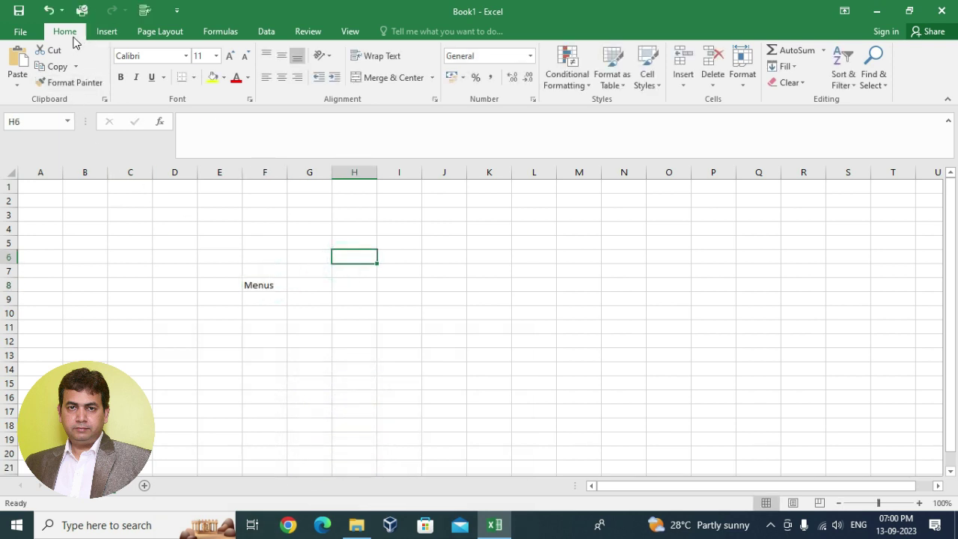
left_click(106, 31)
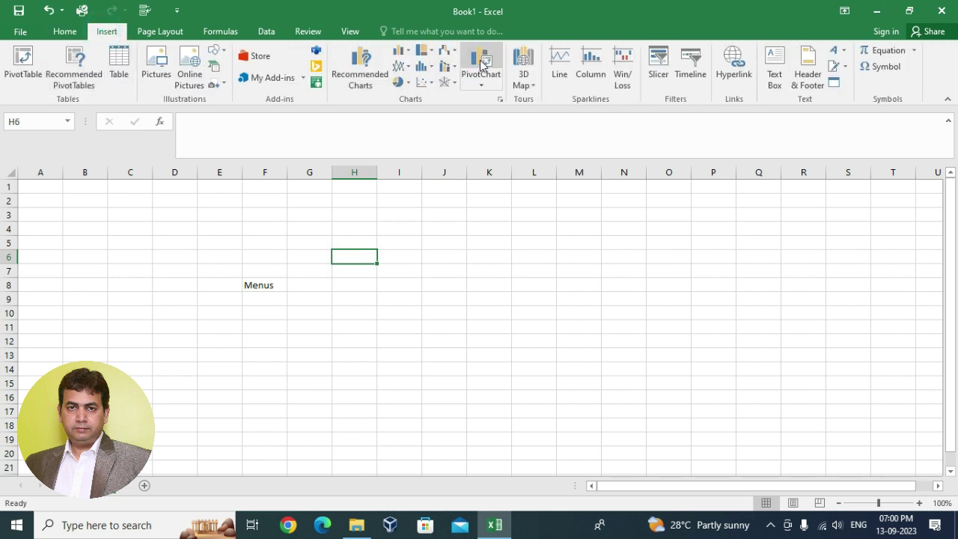
left_click(160, 31)
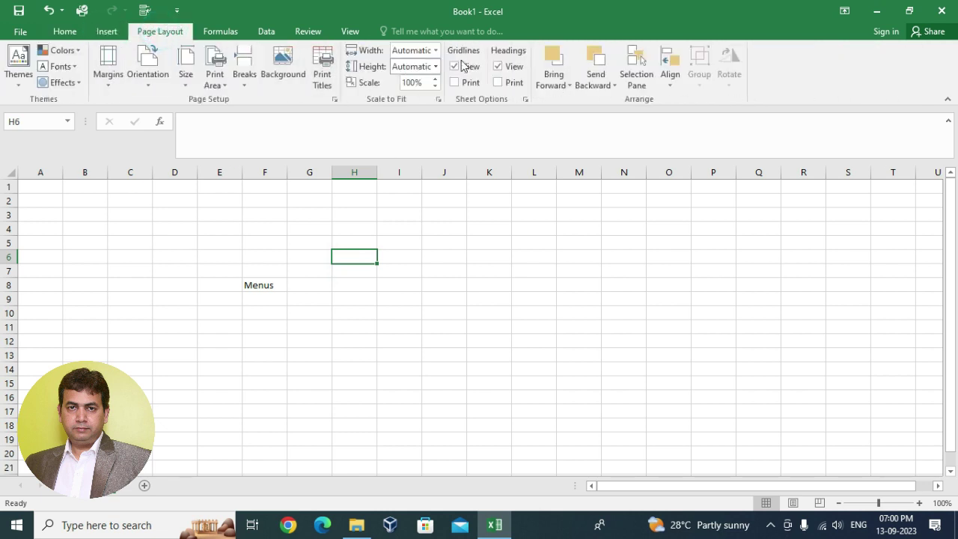
left_click(220, 32)
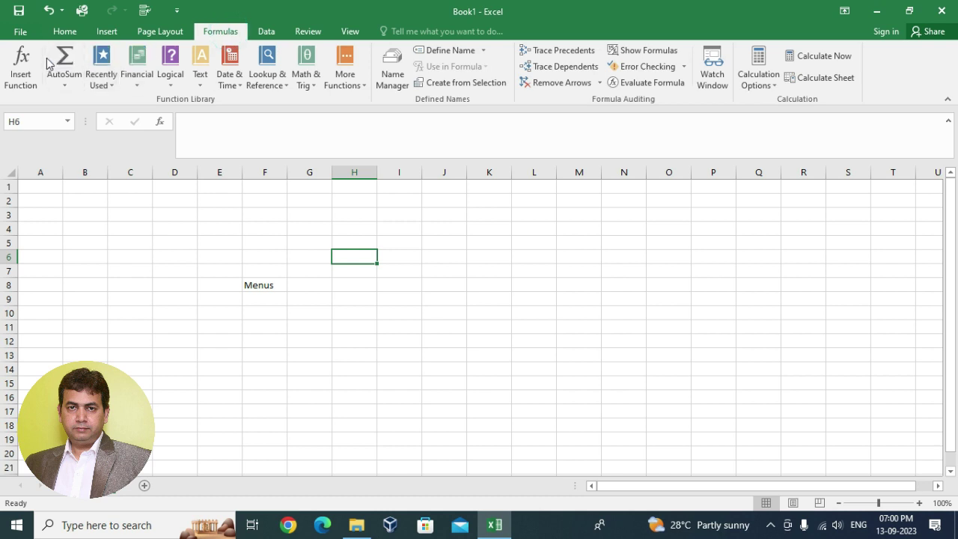
left_click(64, 33)
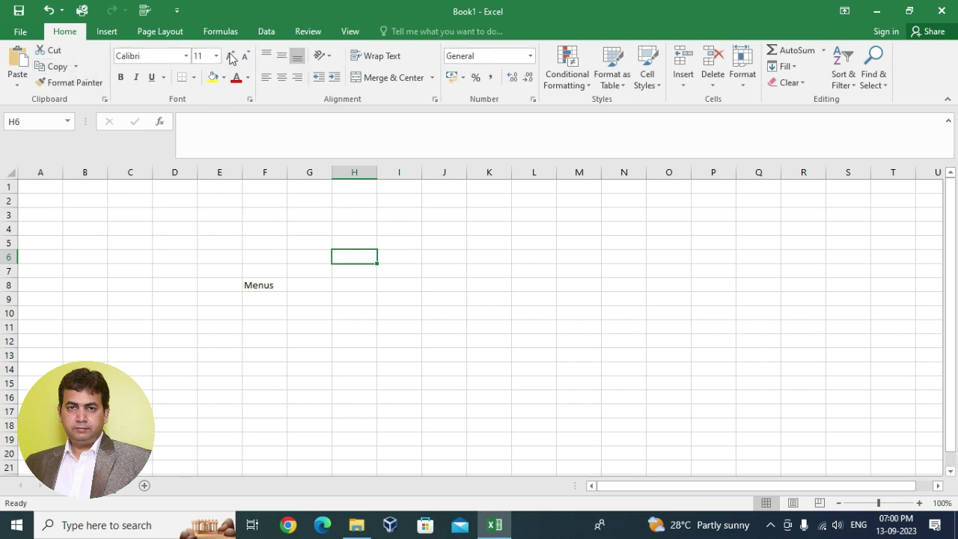
left_click(72, 31)
left_click(108, 33)
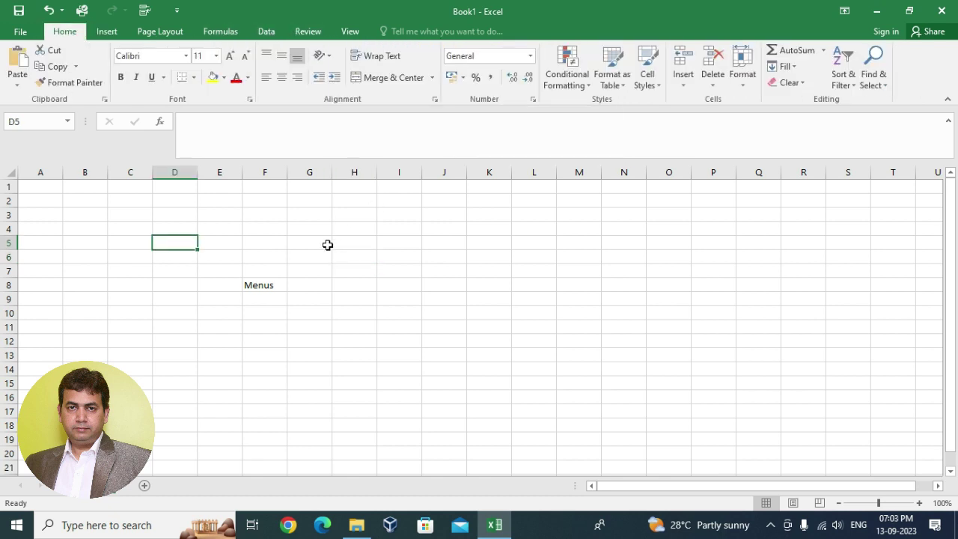
- Enter 'Ribbon' in F9, 'Groups' in F10 and 'Name Box' in F11
left_click(276, 298)
type("R")
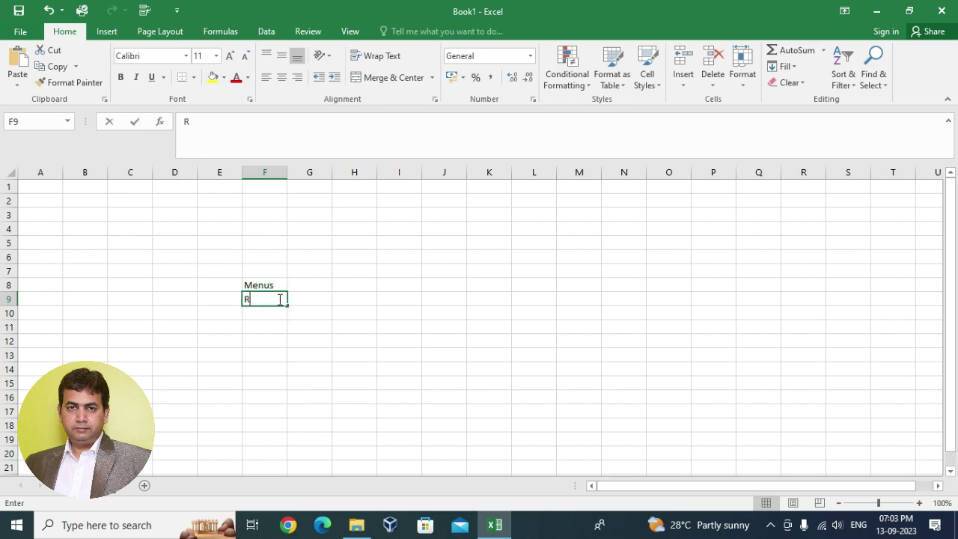
type("ibbo")
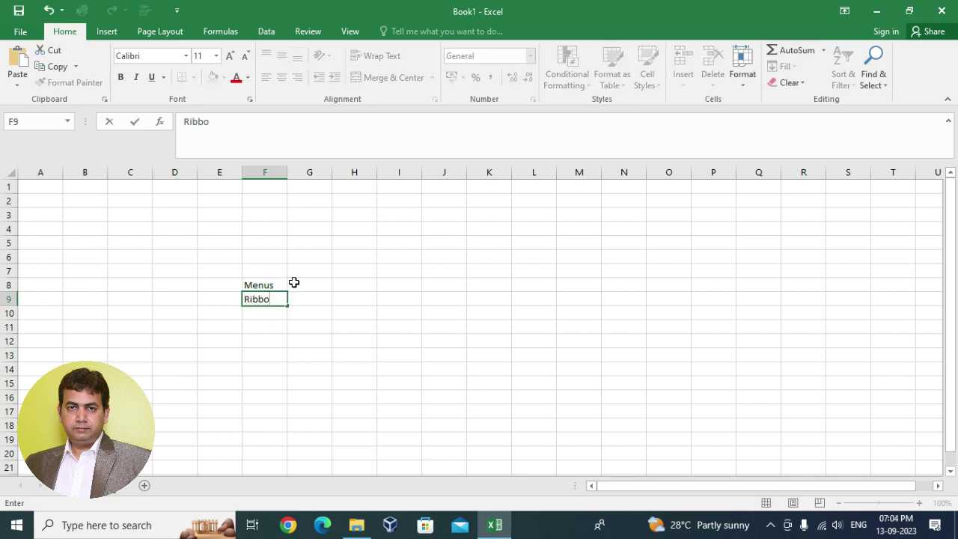
type("n")
left_click(416, 257)
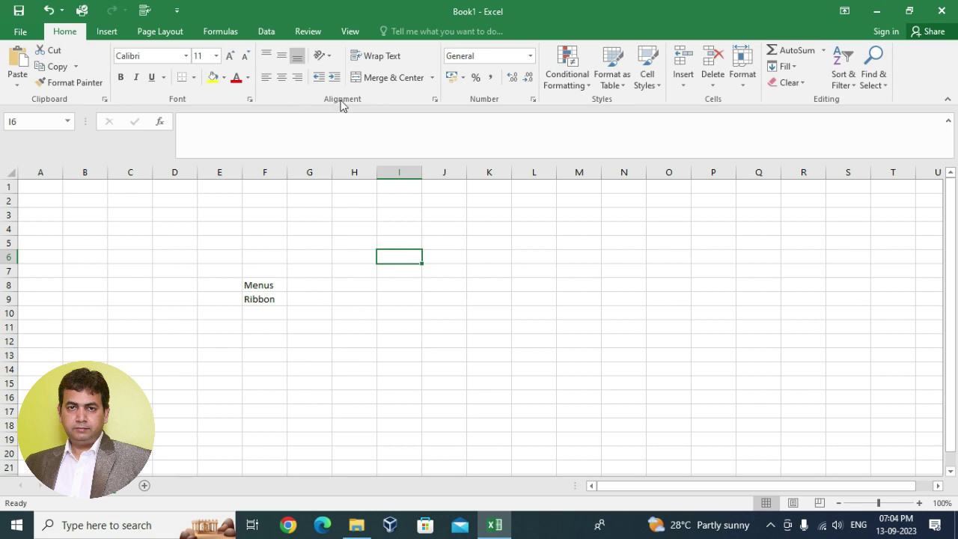
left_click(262, 314)
type("G")
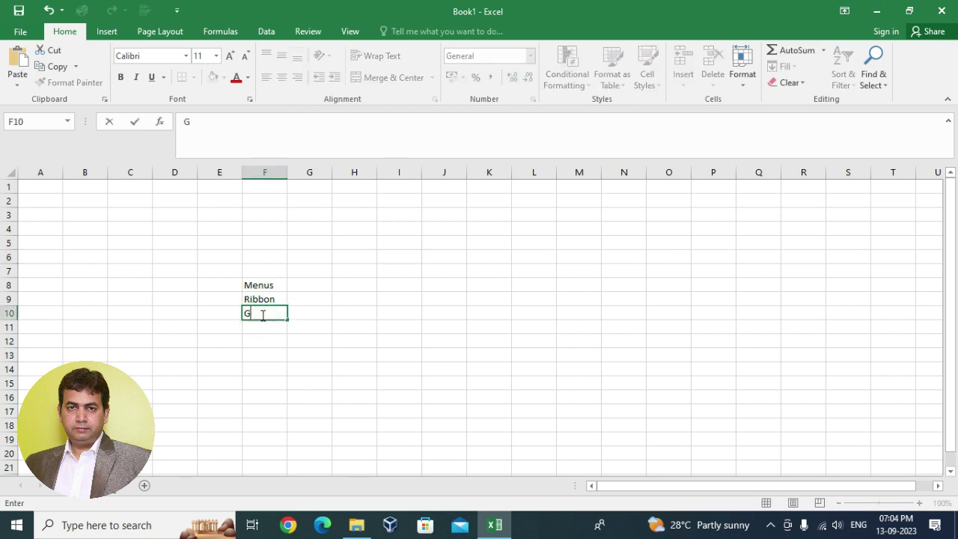
type("roups")
left_click(353, 269)
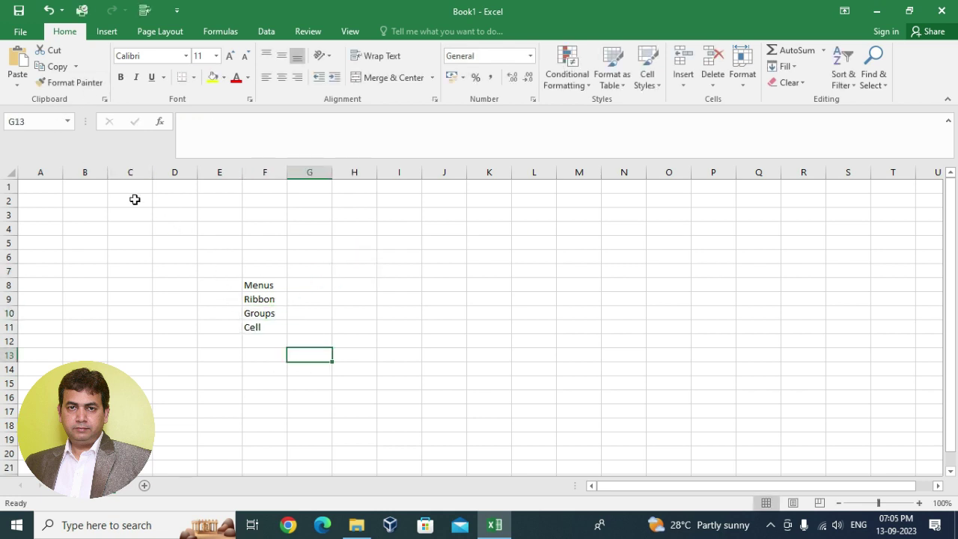
left_click(43, 121)
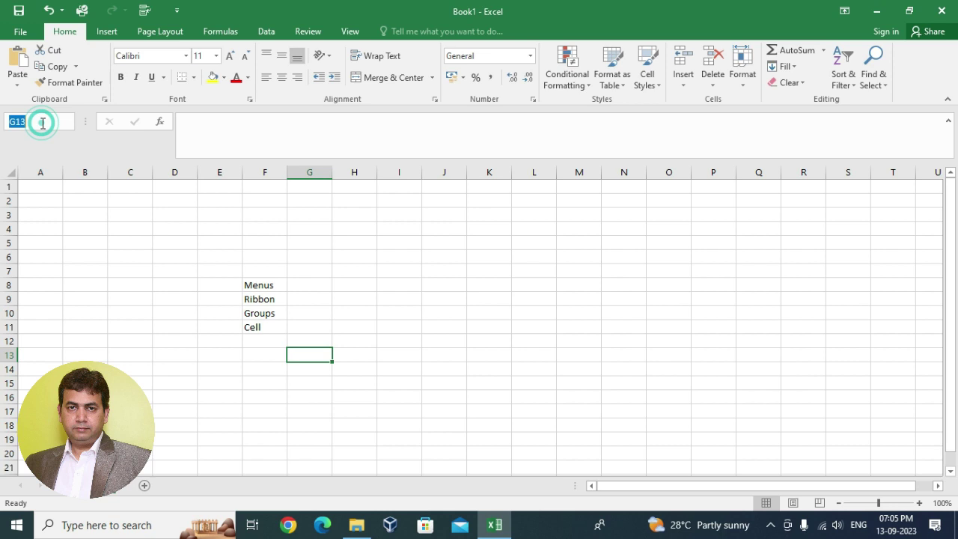
left_click(262, 330)
type("Name Box")
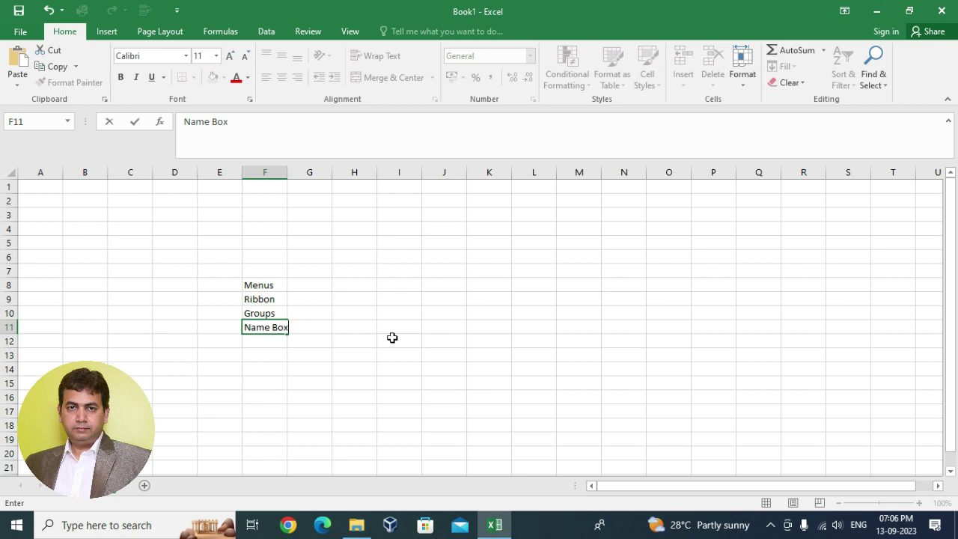
left_click(434, 314)
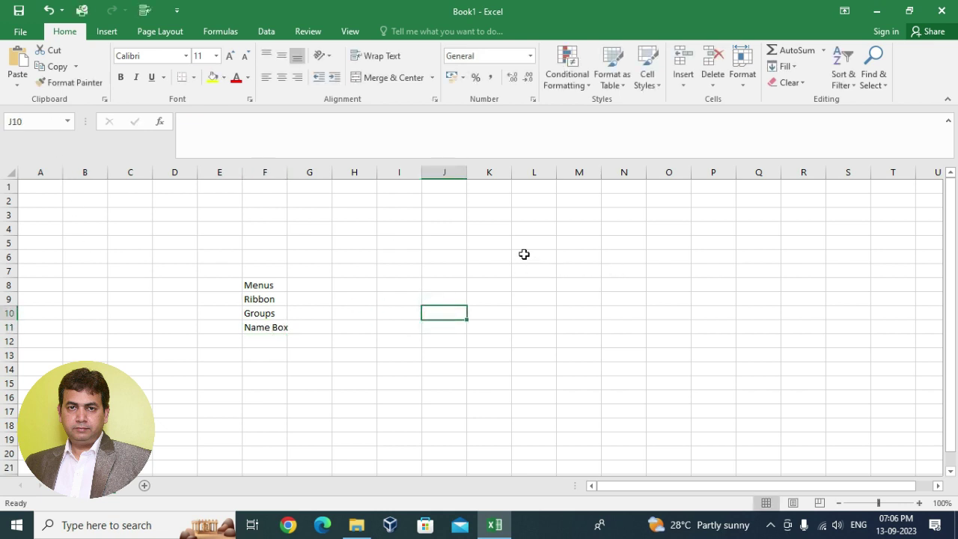
left_click(588, 256)
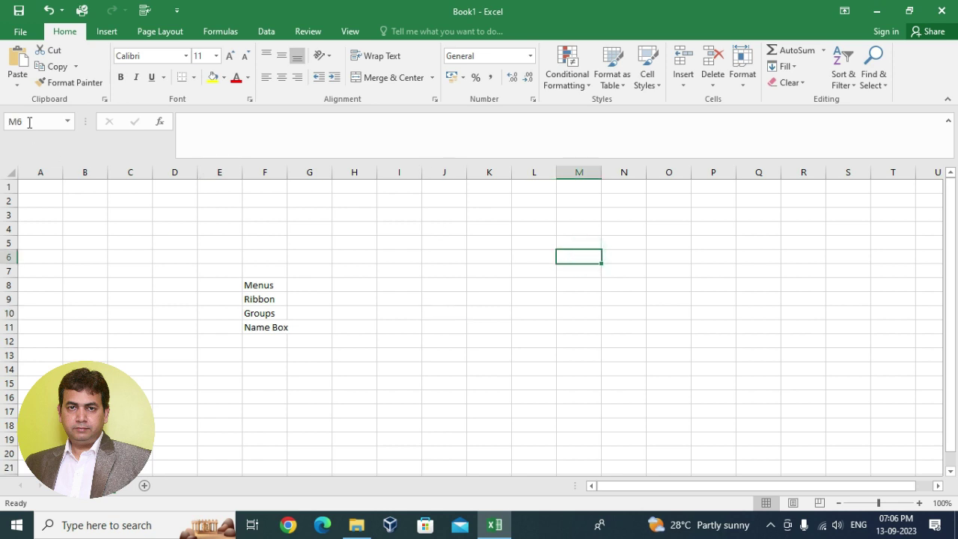
left_click(668, 256)
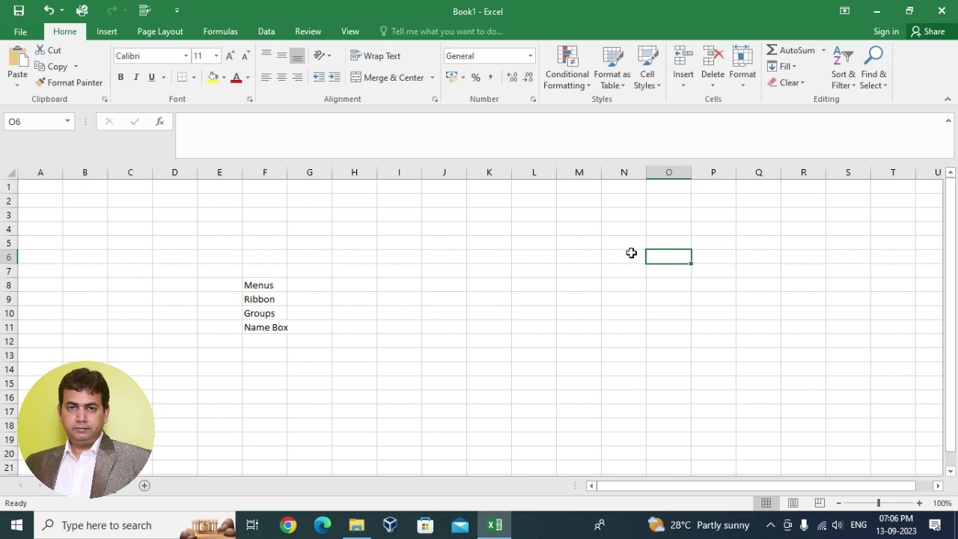
left_click(628, 256)
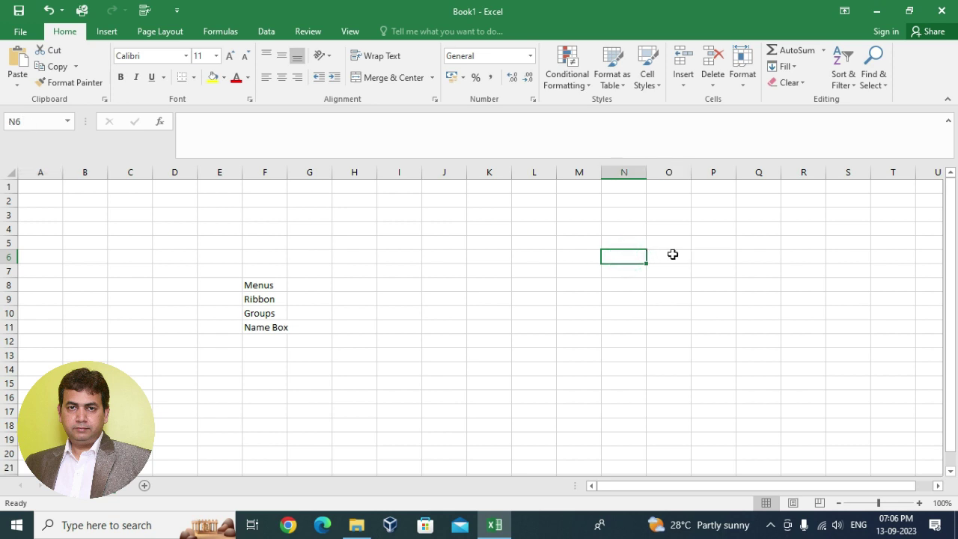
left_click(711, 255)
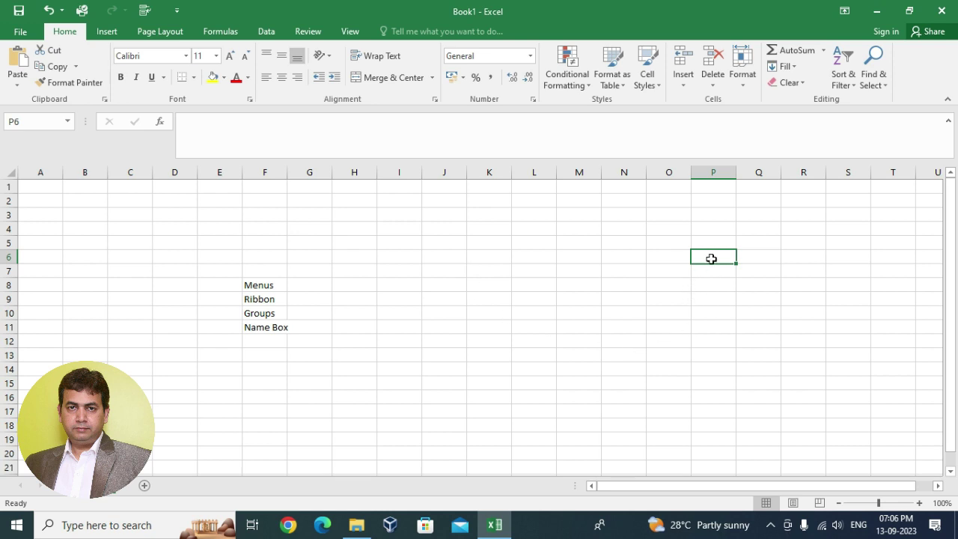
left_click(702, 297)
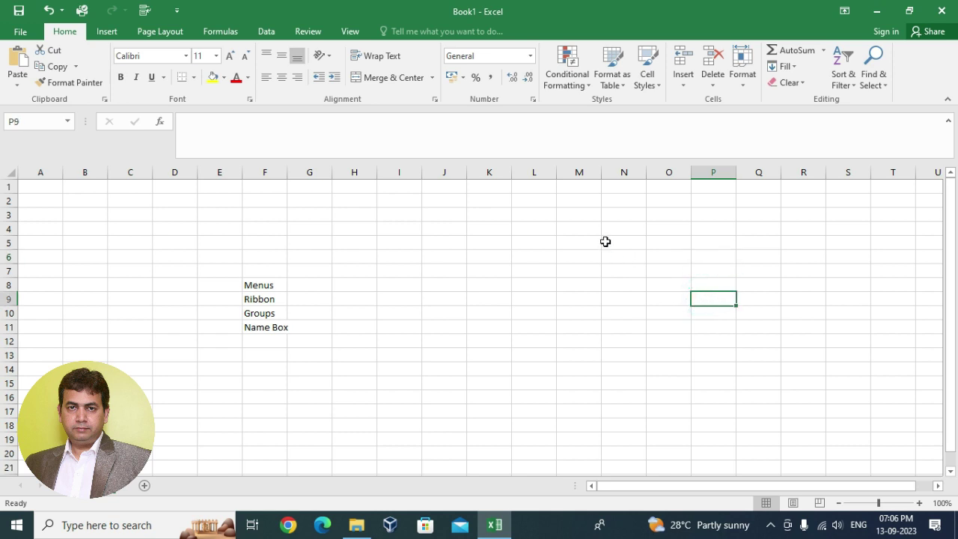
left_click_drag(606, 241, 868, 427)
left_click(636, 335)
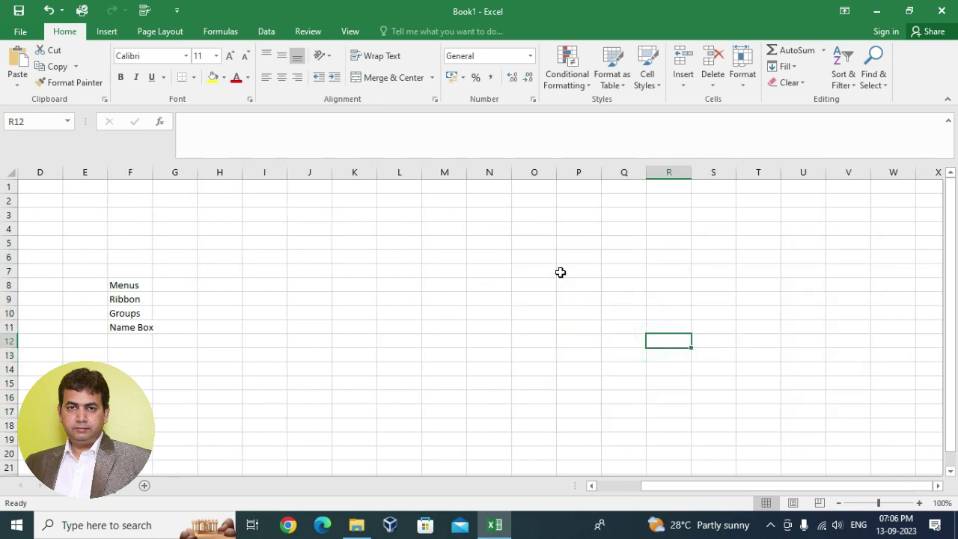
left_click(626, 257)
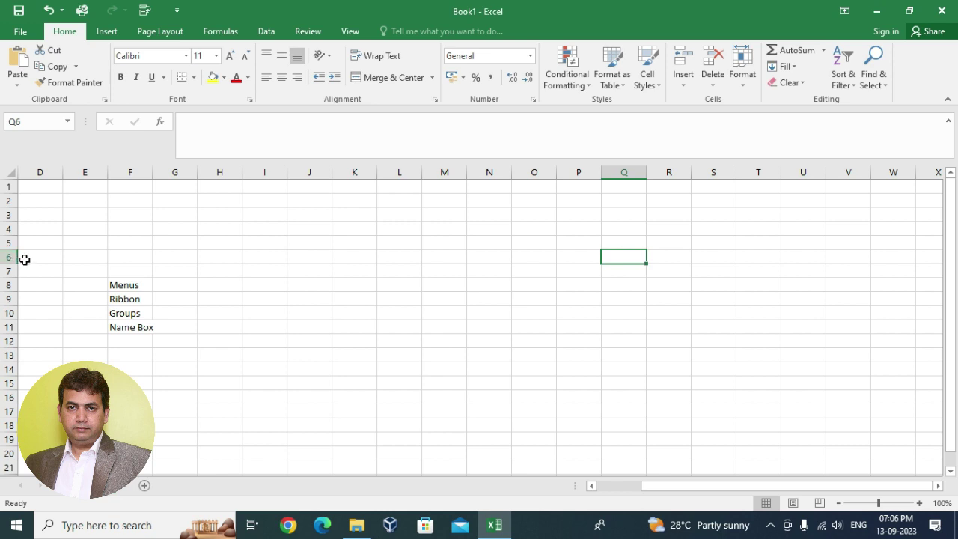
left_click(674, 259)
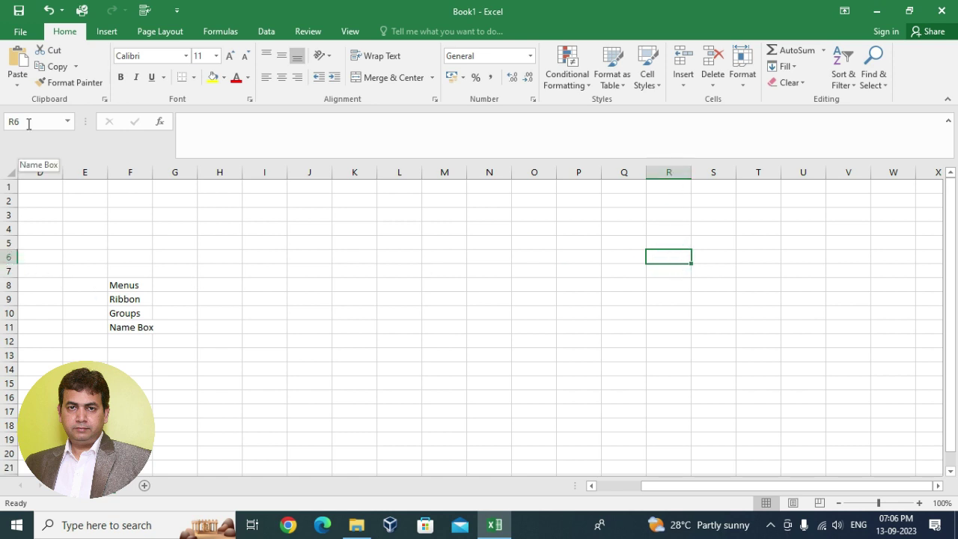
- Enter 'Formula Bar' in cell F12 below Name Box
left_click(255, 131)
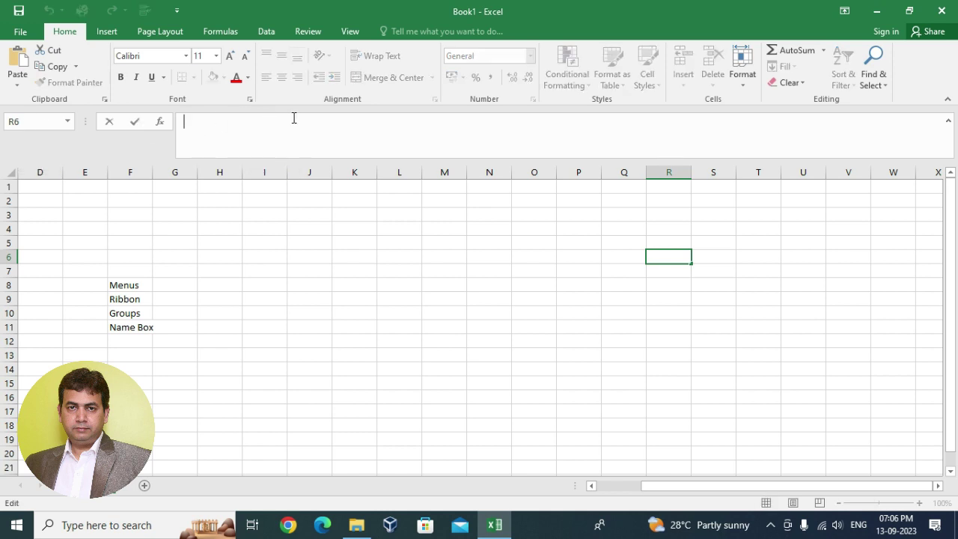
left_click(126, 342)
type("Fo")
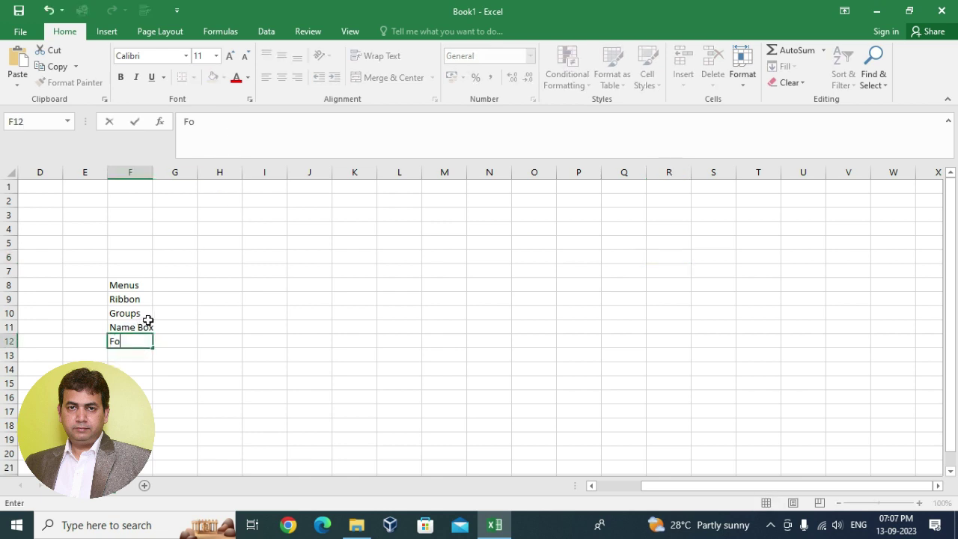
type("rmula Bar")
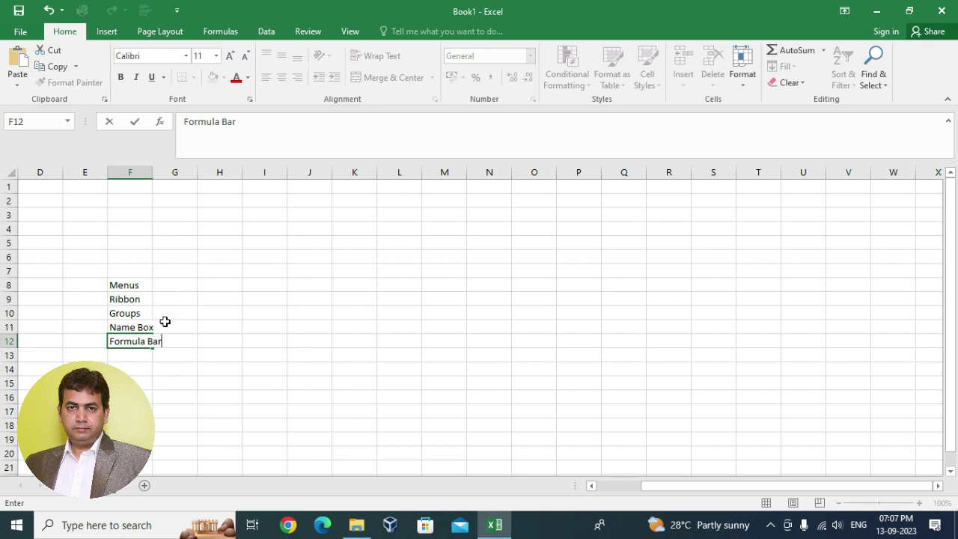
left_click(205, 365)
- Check F12's 'Formula Bar' entry, then make M6 active and edit it in the formula bar
left_click(124, 342)
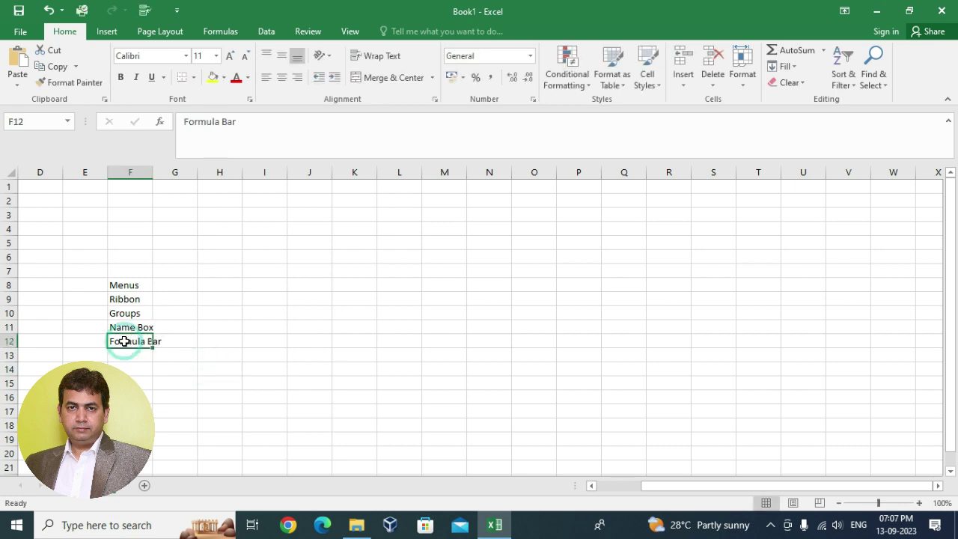
left_click(442, 255)
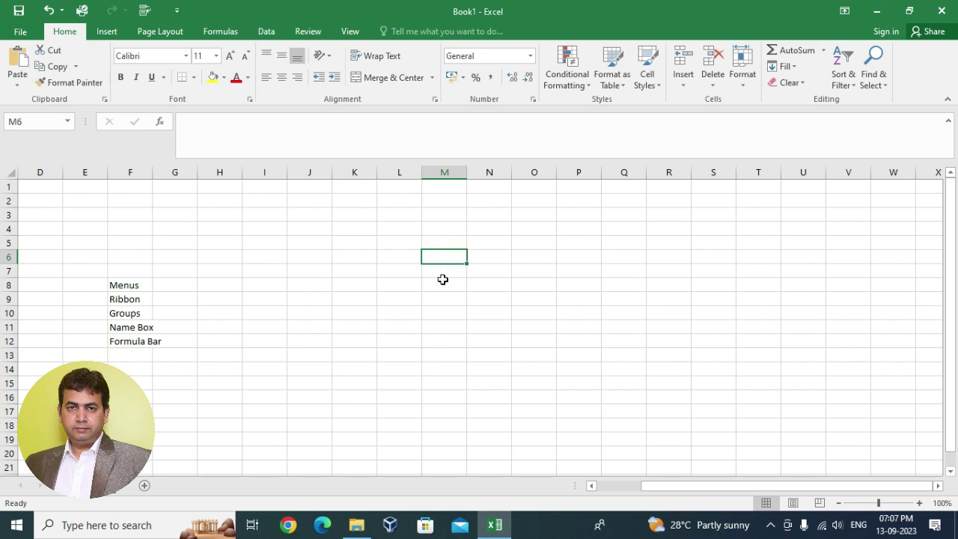
left_click(219, 127)
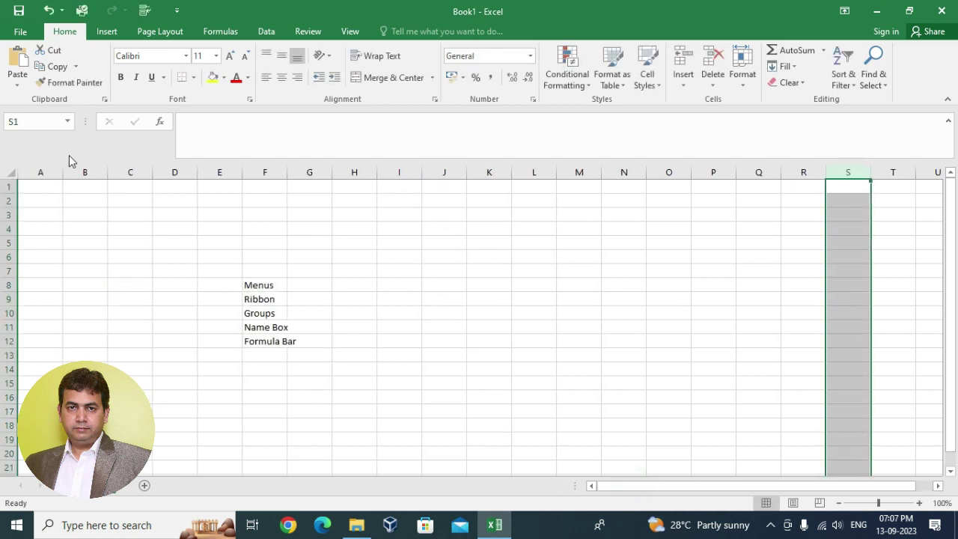
- Select columns A, B, C and D in turn
left_click(43, 172)
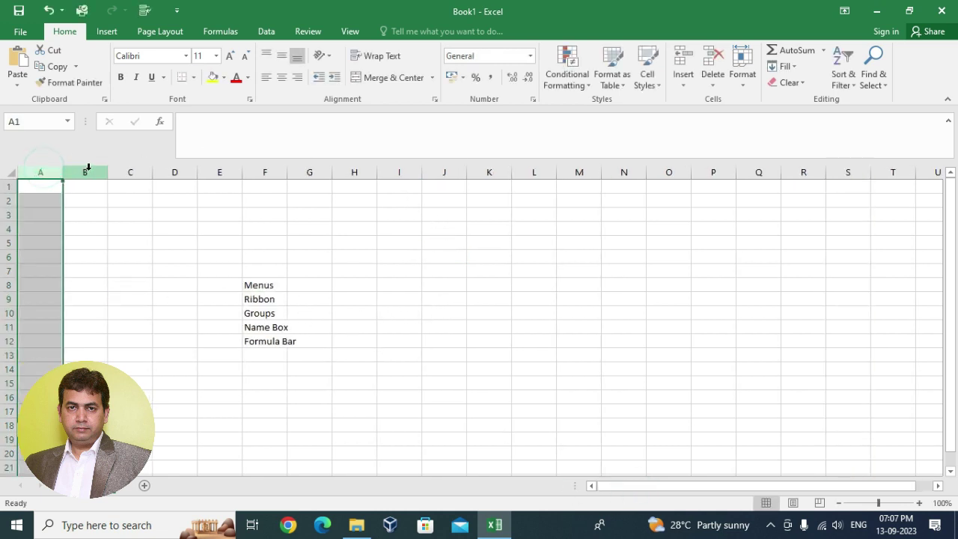
left_click(85, 173)
left_click(135, 172)
left_click(184, 171)
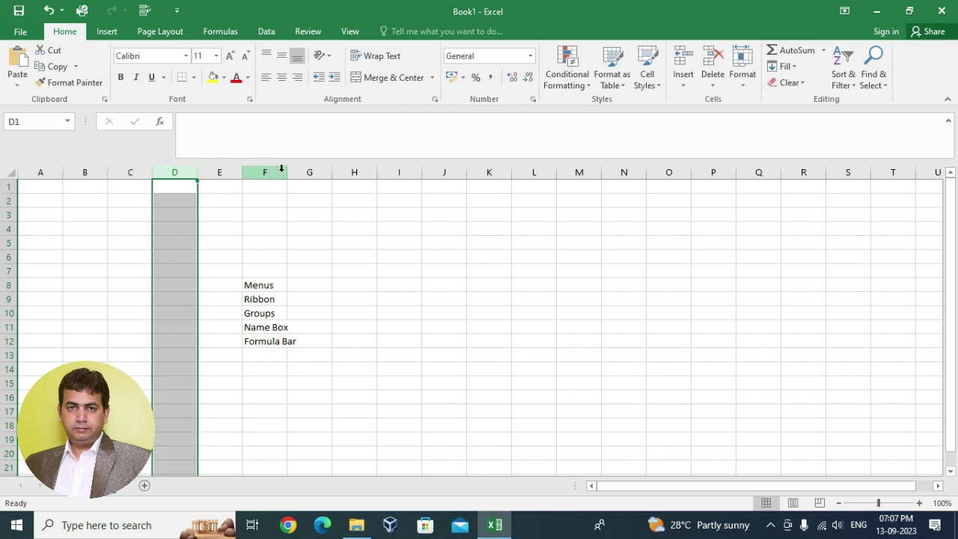
- Enter 'Columns' in cell F13 below Formula Bar
left_click(269, 355)
type("Co")
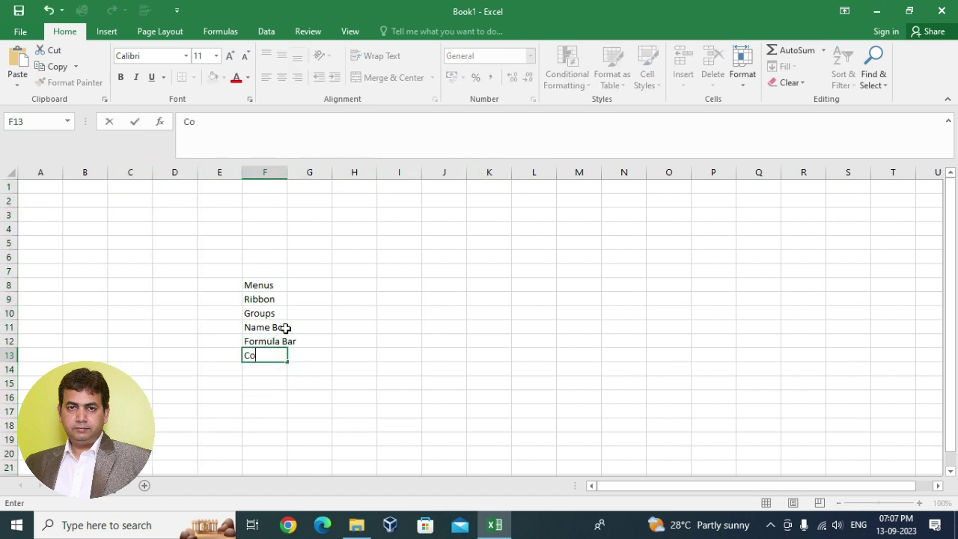
type("lumns")
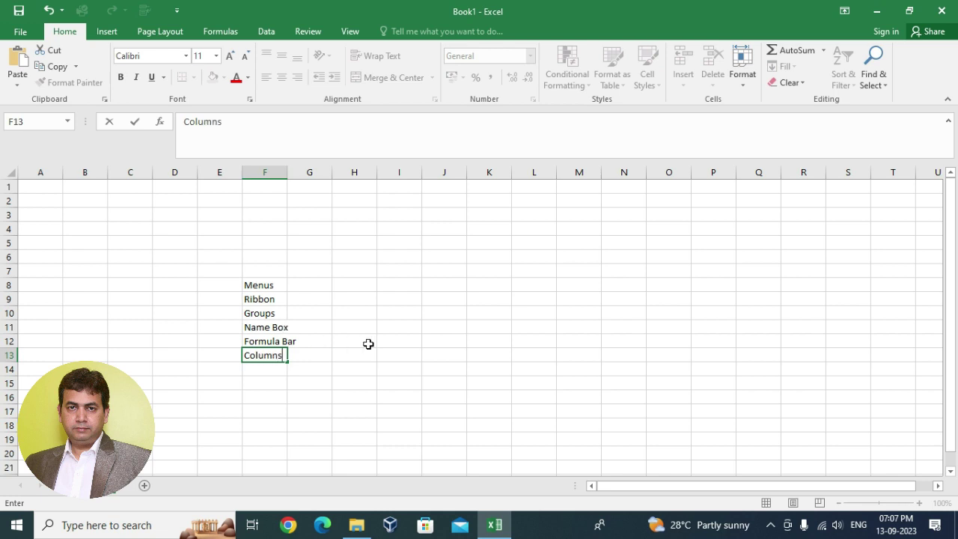
left_click(367, 342)
left_click(249, 354)
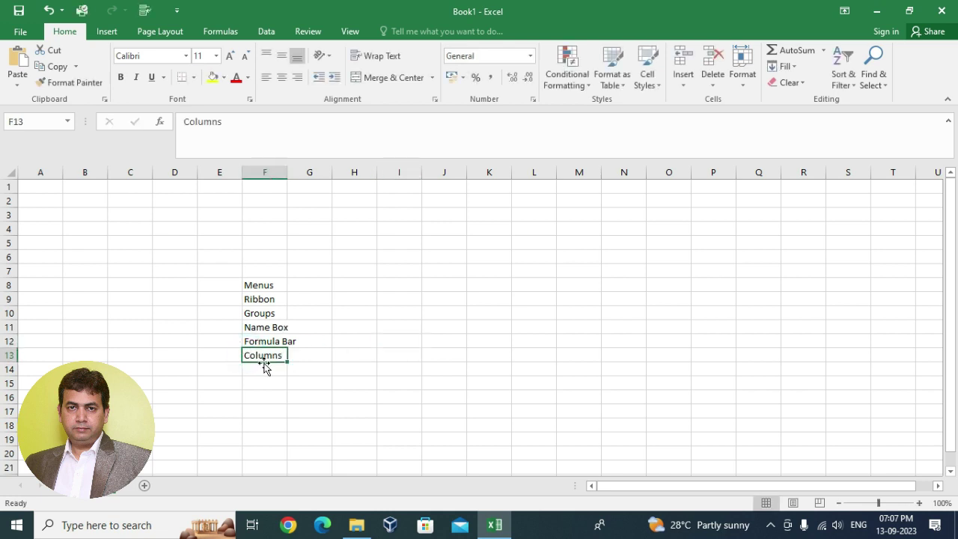
- Select columns G and I, then rows 14, 4, 3, 6, 7 and 9, ending on F14
left_click(310, 172)
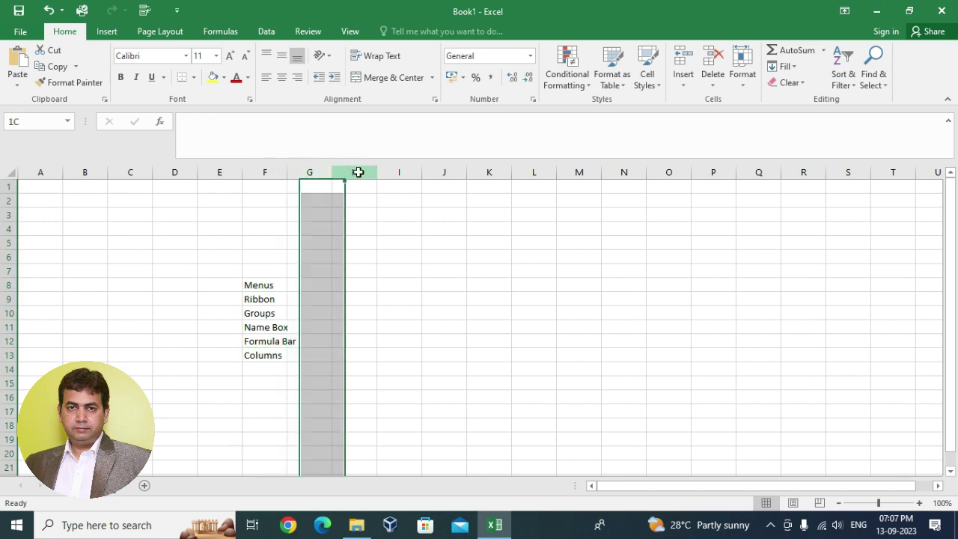
left_click(400, 172)
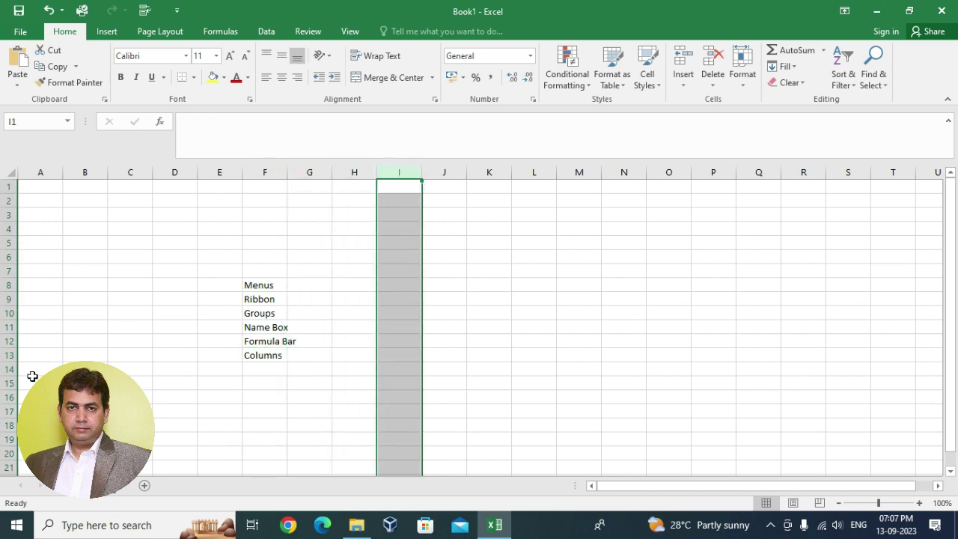
left_click(9, 370)
left_click_drag(12, 250, 10, 246)
left_click(9, 229)
left_click(10, 215)
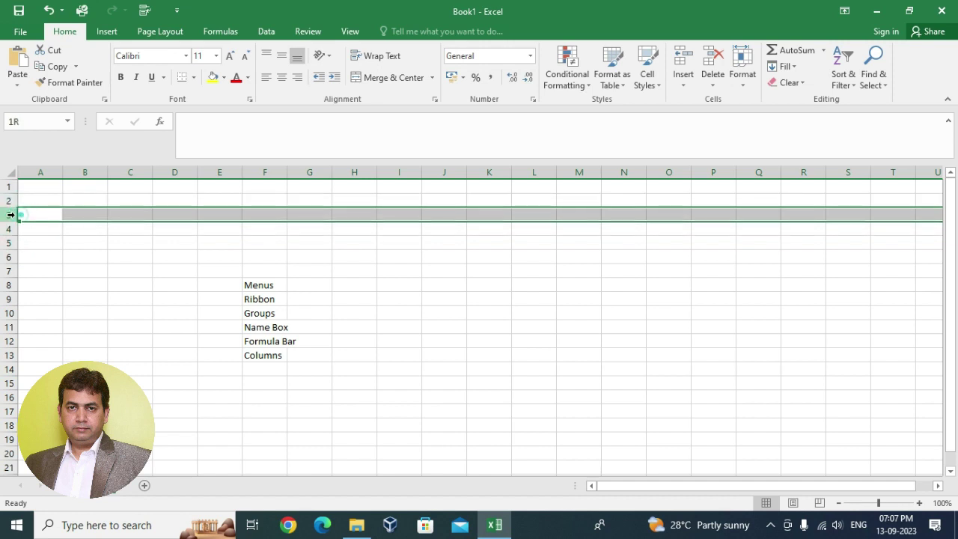
left_click(9, 257)
left_click(11, 271)
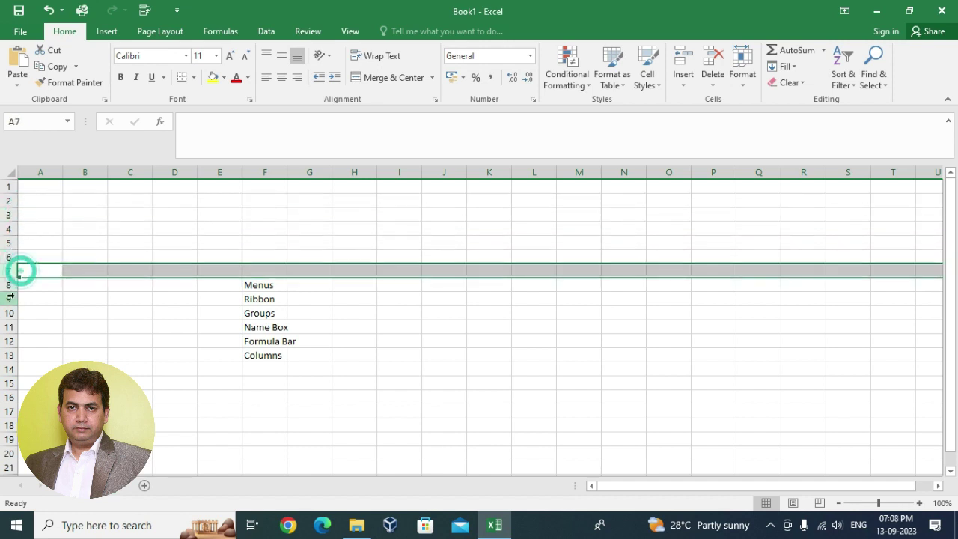
left_click(9, 298)
left_click(274, 369)
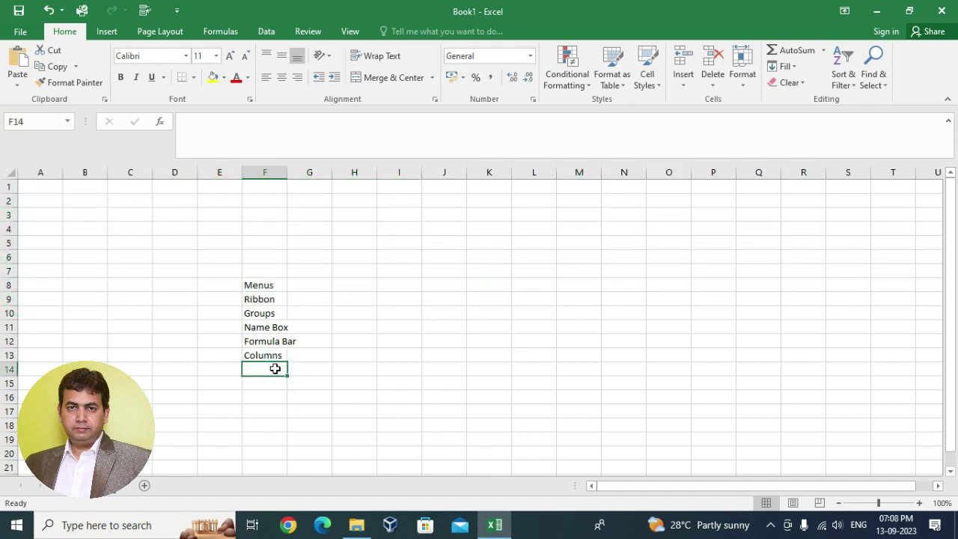
- Enter 'Rows' in F14 and select row 15
type("Rows")
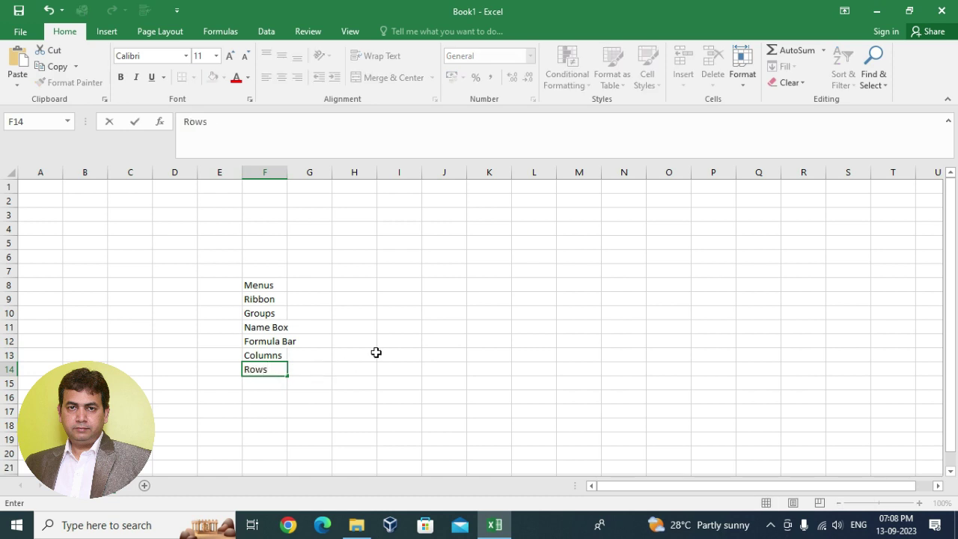
left_click(376, 353)
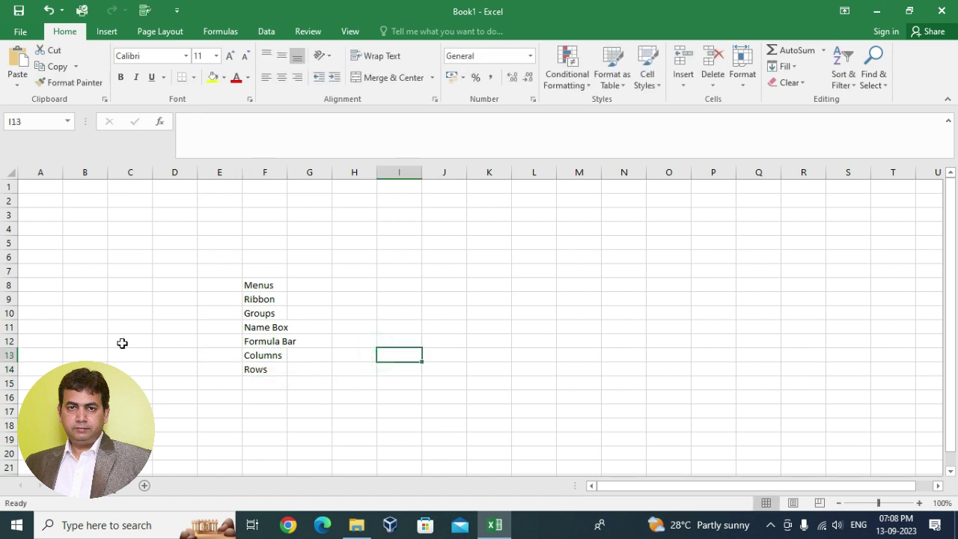
left_click(10, 382)
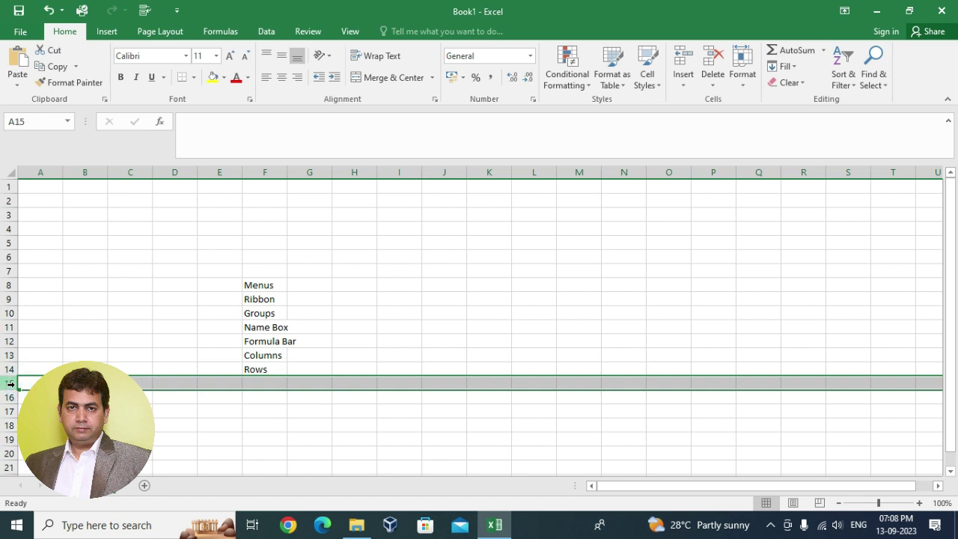
- Select columns J, L and N and row 18, then make J5 the active cell
left_click(450, 172)
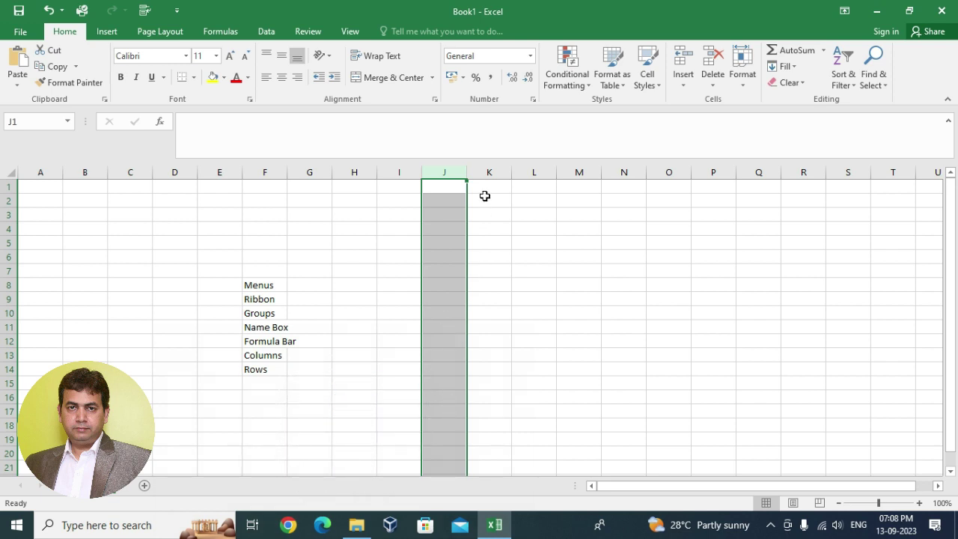
left_click(524, 169)
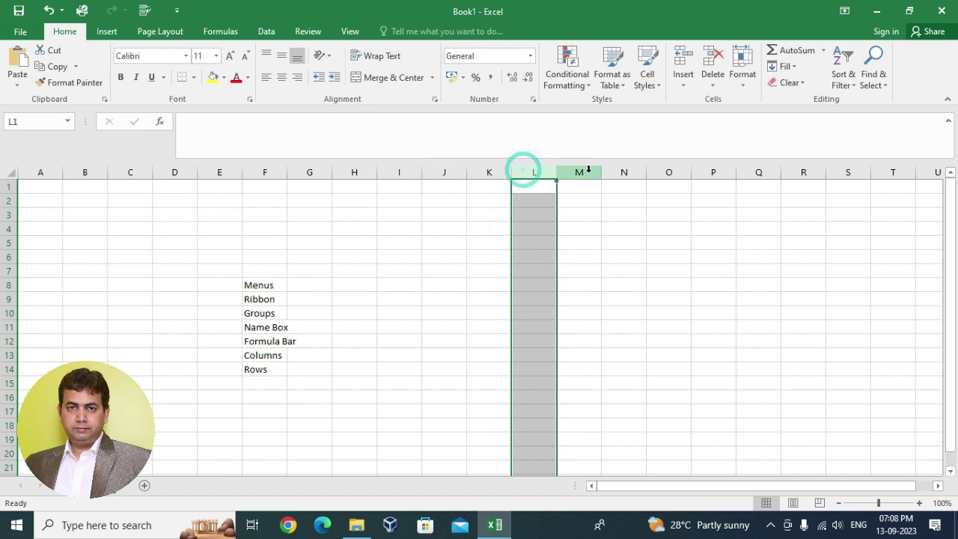
left_click(629, 169)
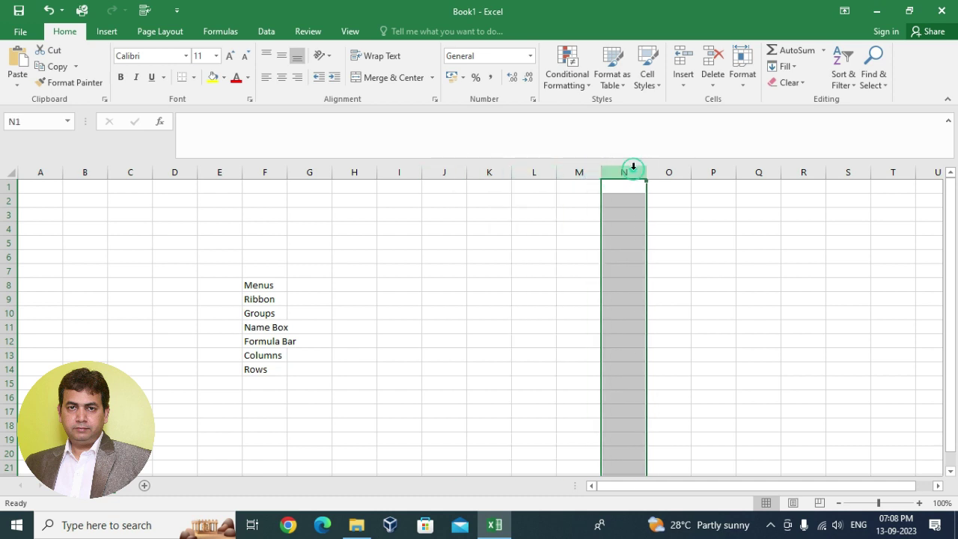
left_click(10, 424)
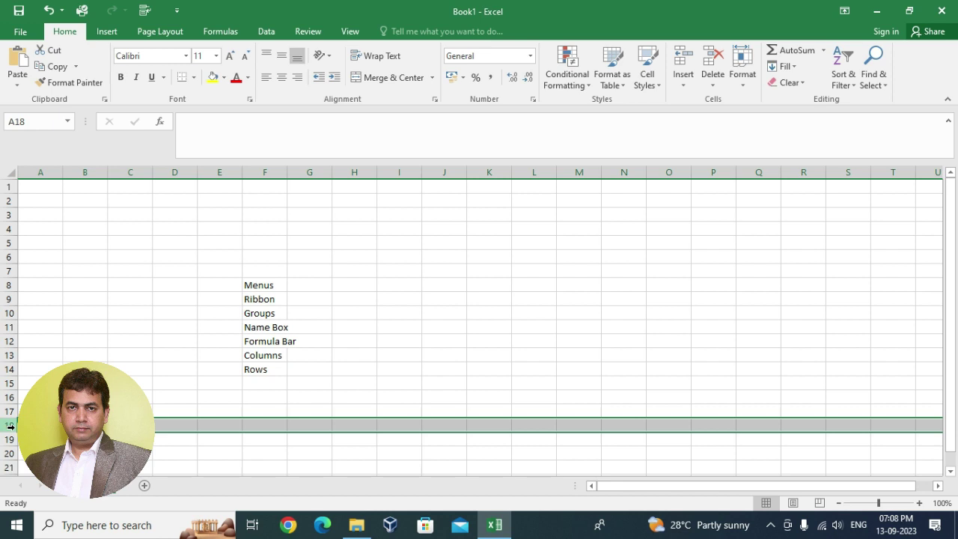
left_click(432, 241)
scroll(187, 313, "down", 1)
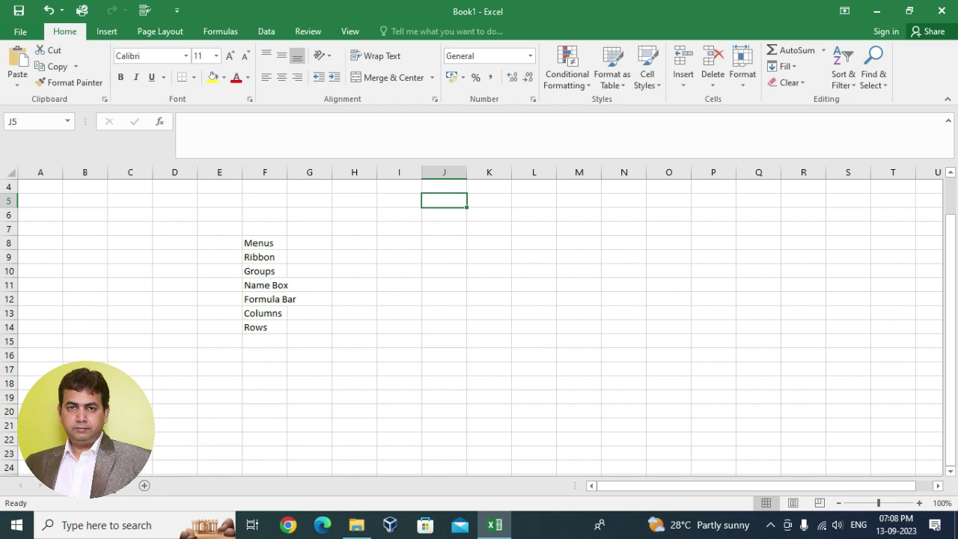
- Add Sheet2 and Sheet3, then return to the first sheet holding the list
left_click(145, 486)
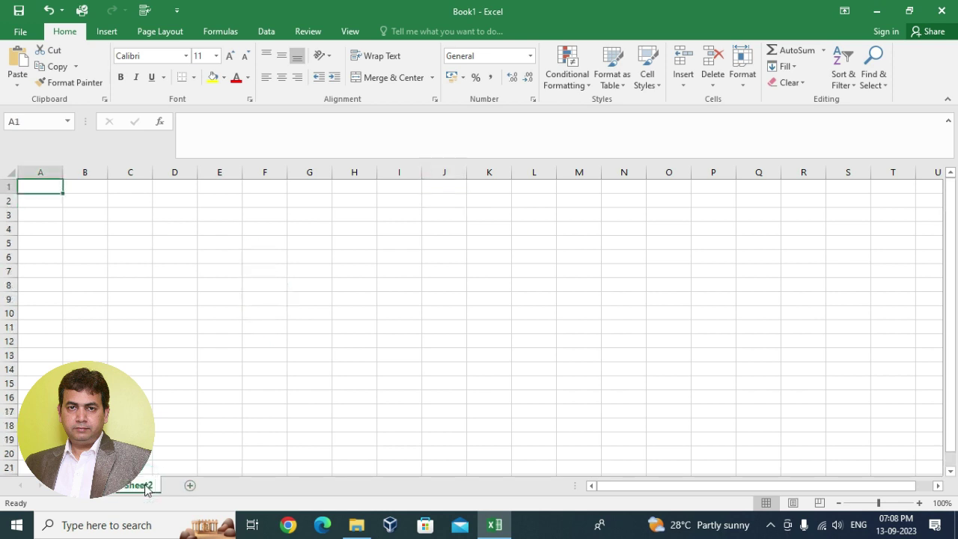
left_click(189, 486)
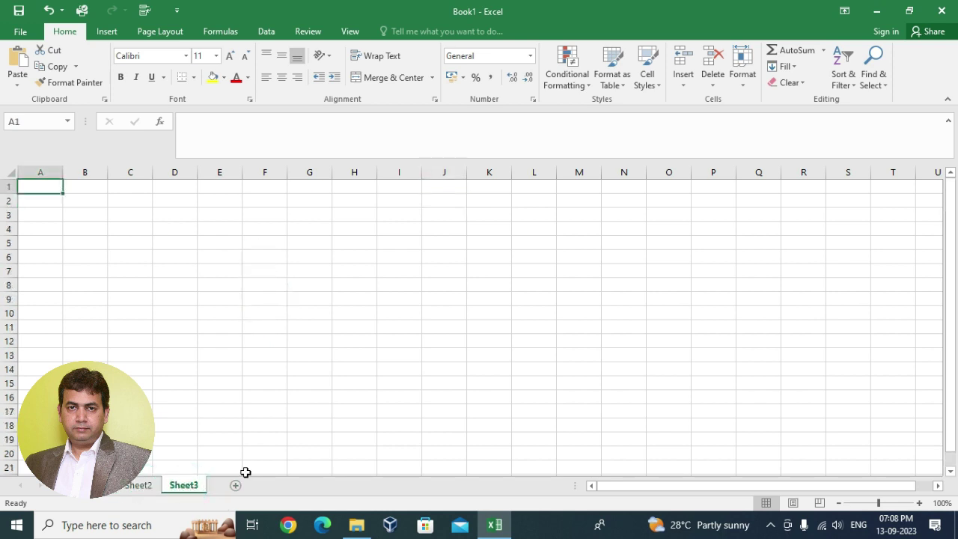
left_click(96, 487)
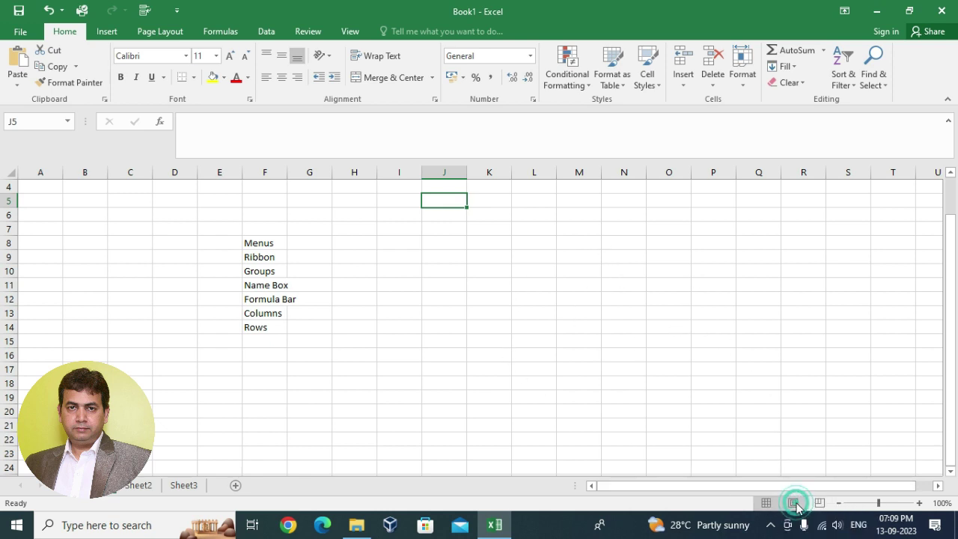
left_click(793, 505)
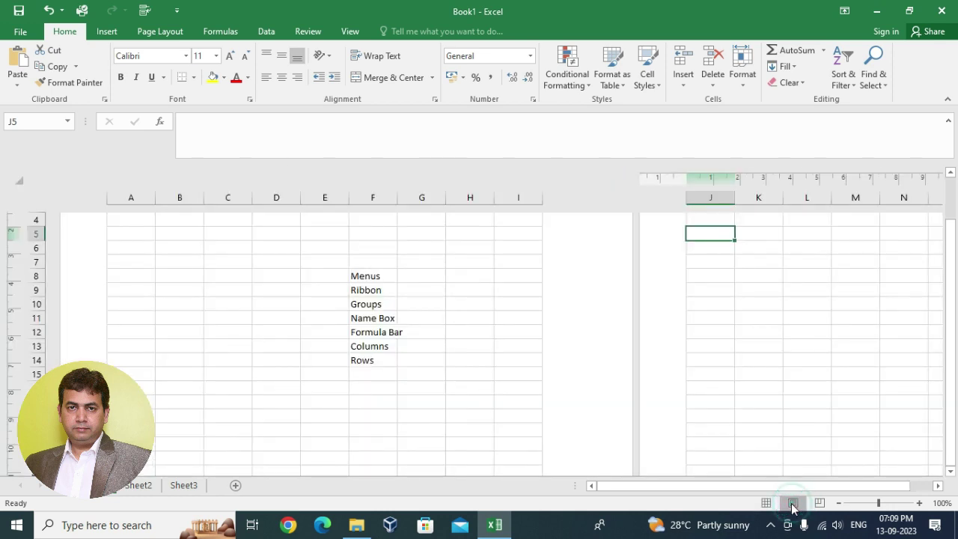
scroll(149, 310, "down", 5)
scroll(149, 310, "up", 6)
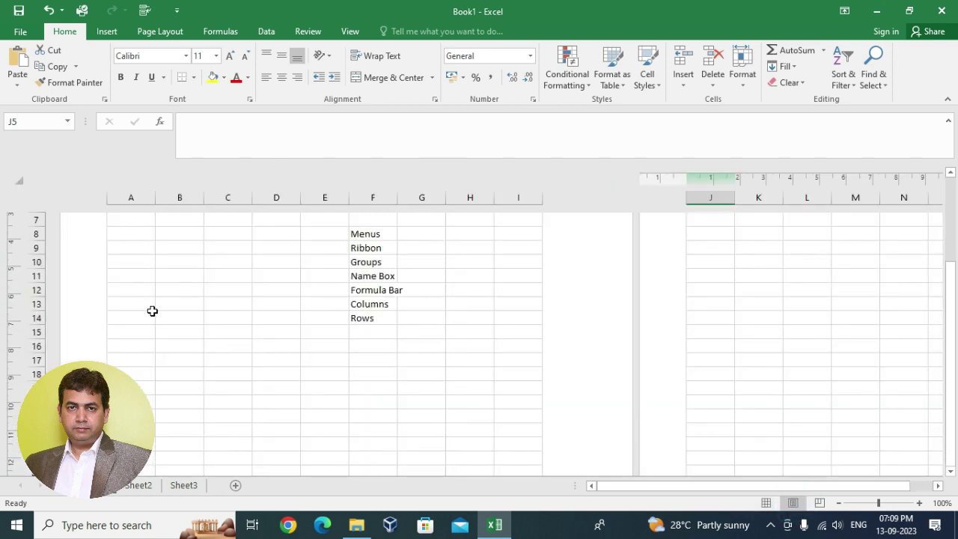
left_click(765, 503)
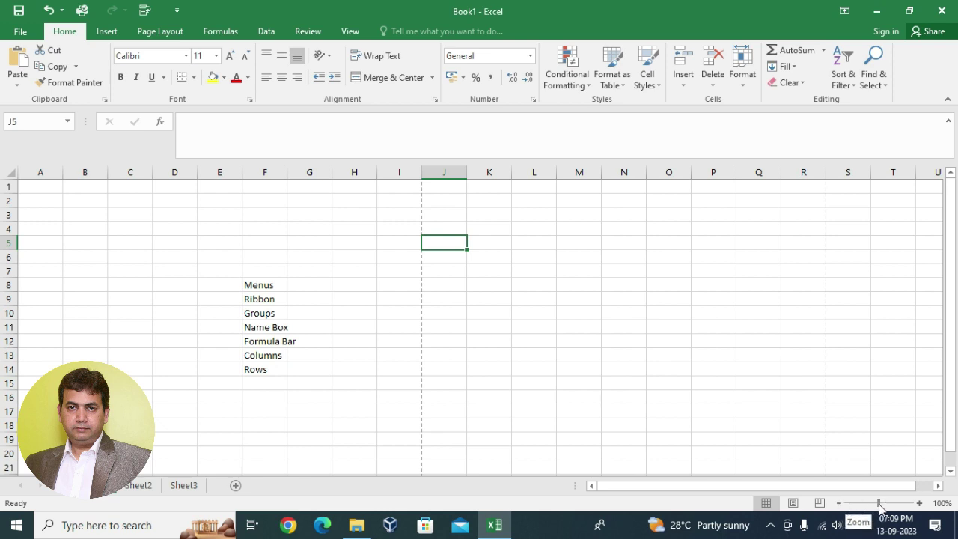
left_click_drag(250, 286, 281, 367)
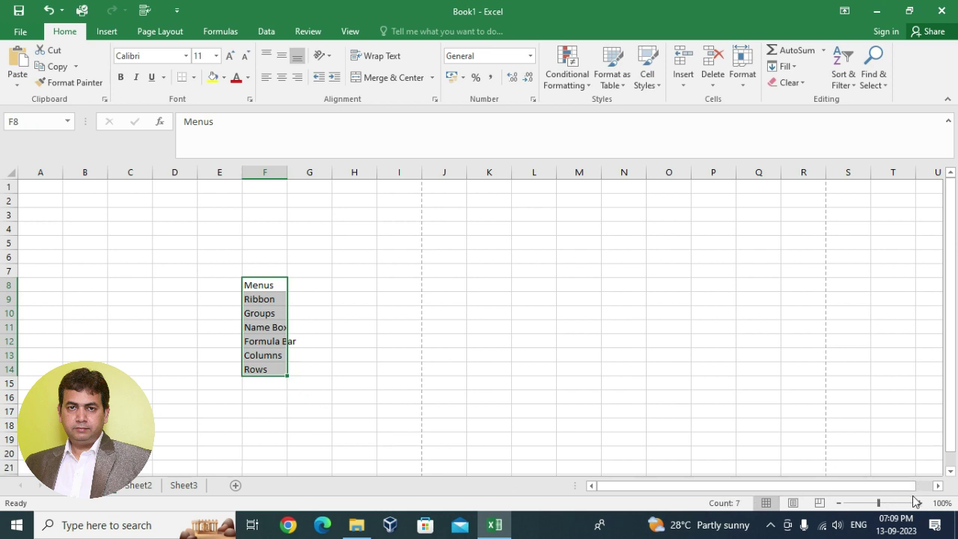
left_click(922, 507)
left_click(921, 504)
left_click(920, 505)
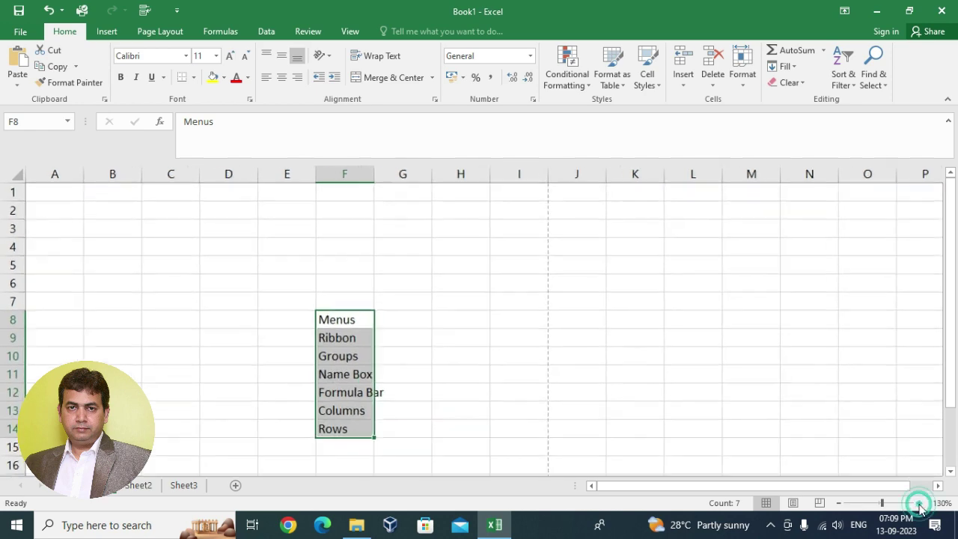
left_click(920, 505)
left_click(920, 505)
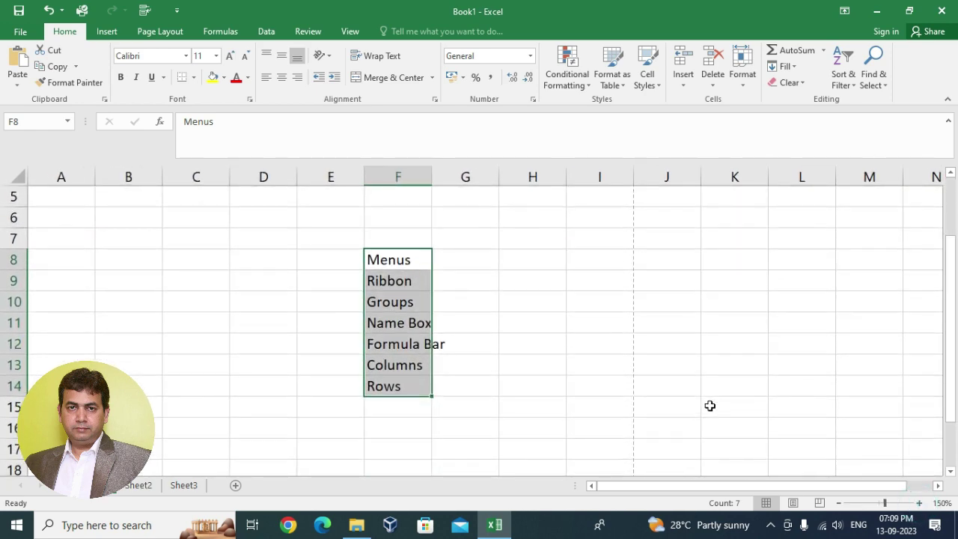
left_click(919, 503)
left_click(919, 503)
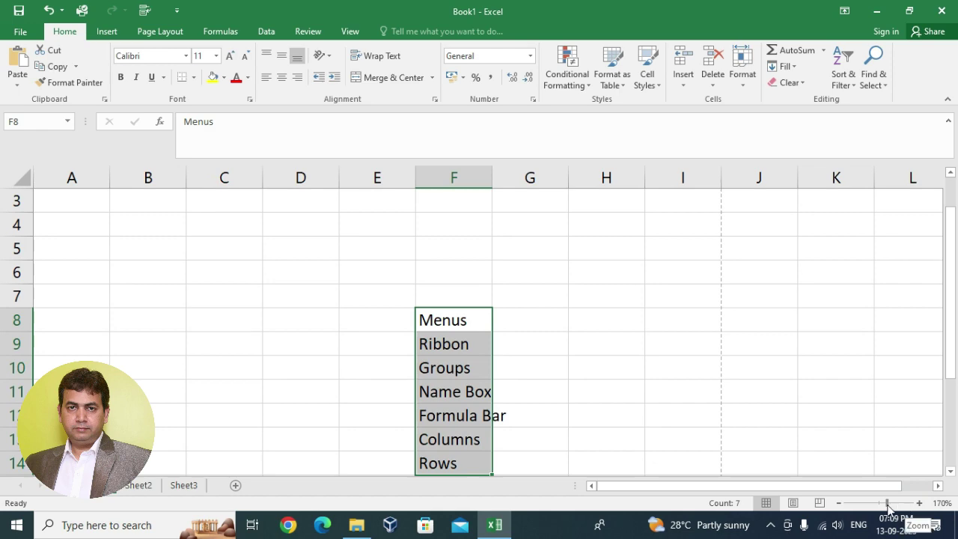
left_click_drag(887, 506, 881, 510)
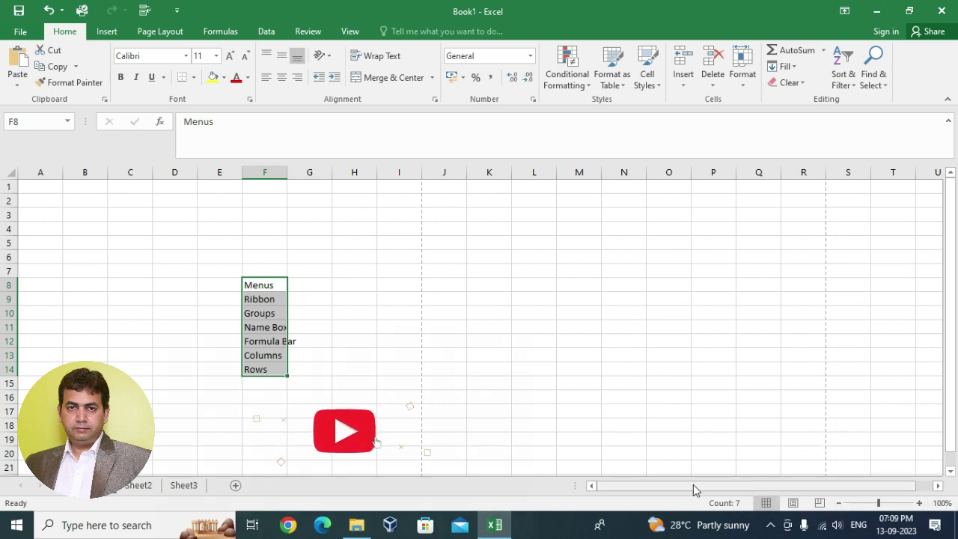
mouse_move(694, 485)
left_mouse_down()
mouse_move(749, 490)
mouse_move(676, 489)
left_mouse_up()
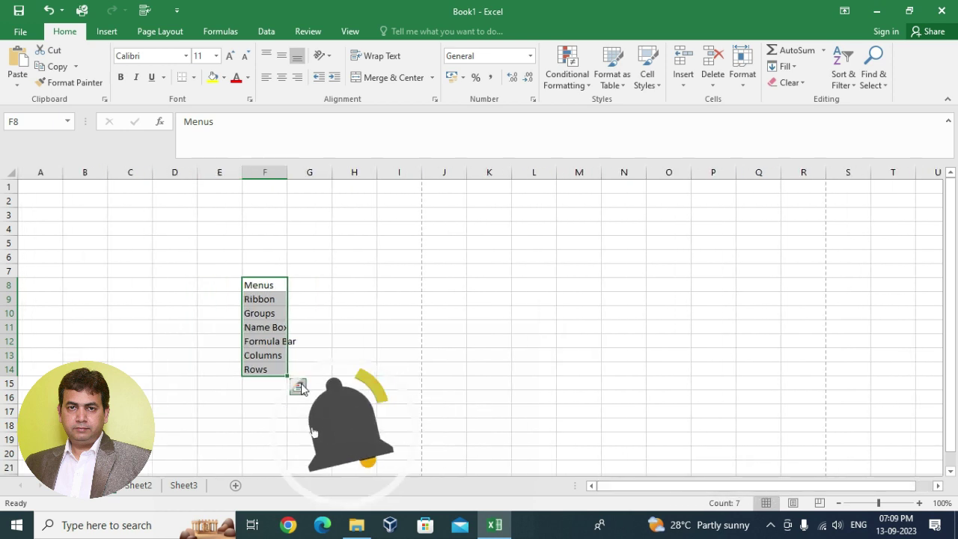
- Enter 'Sheets' in cell F15 below Rows
left_click(266, 369)
left_click(9, 397)
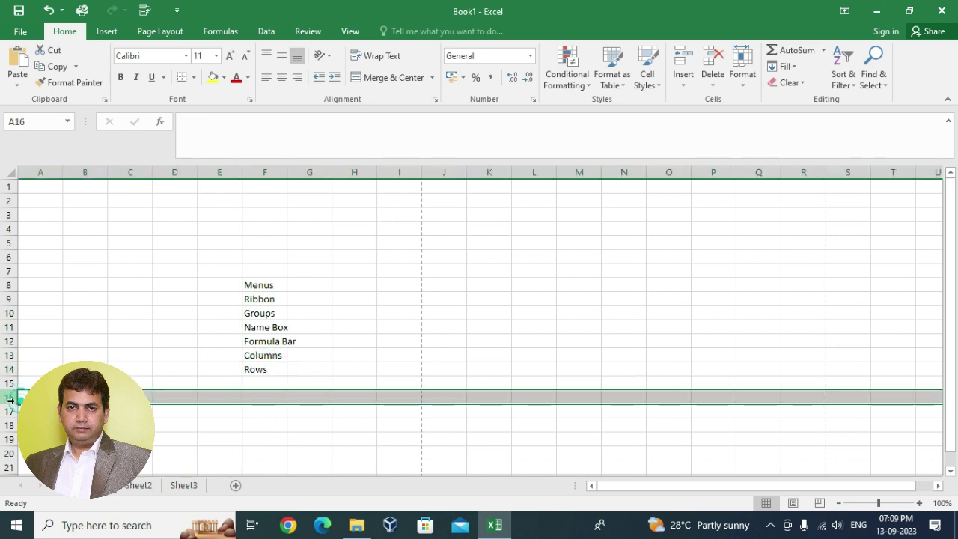
left_click(271, 384)
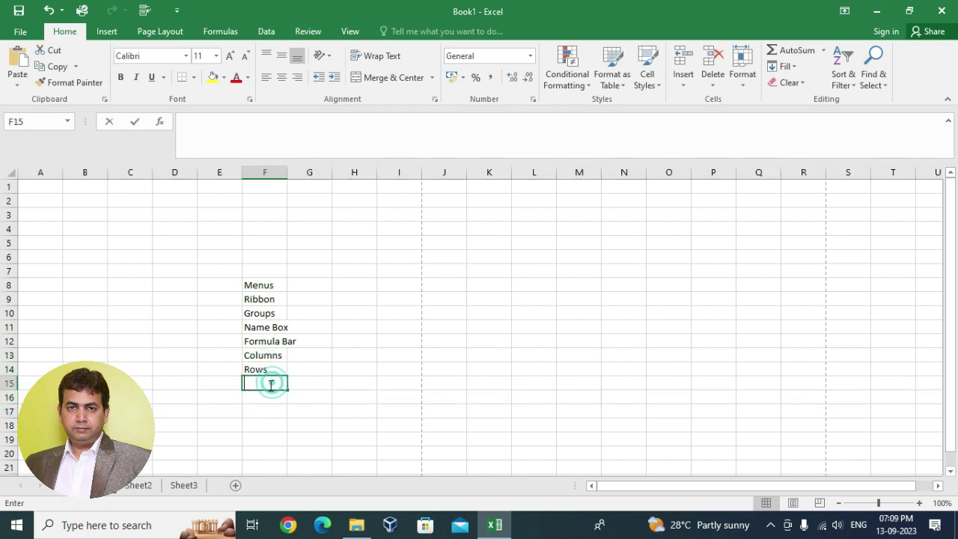
type("Sheets")
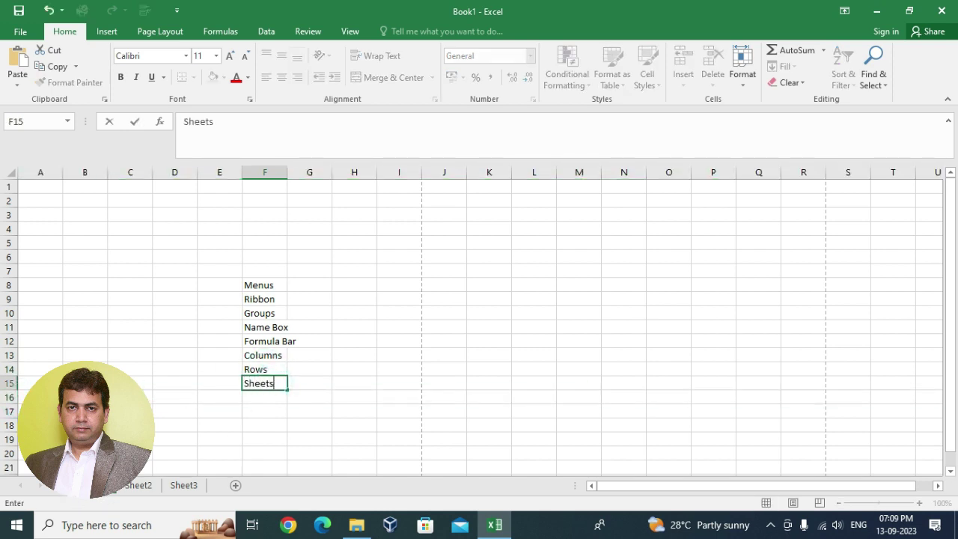
key("ctrl+Return")
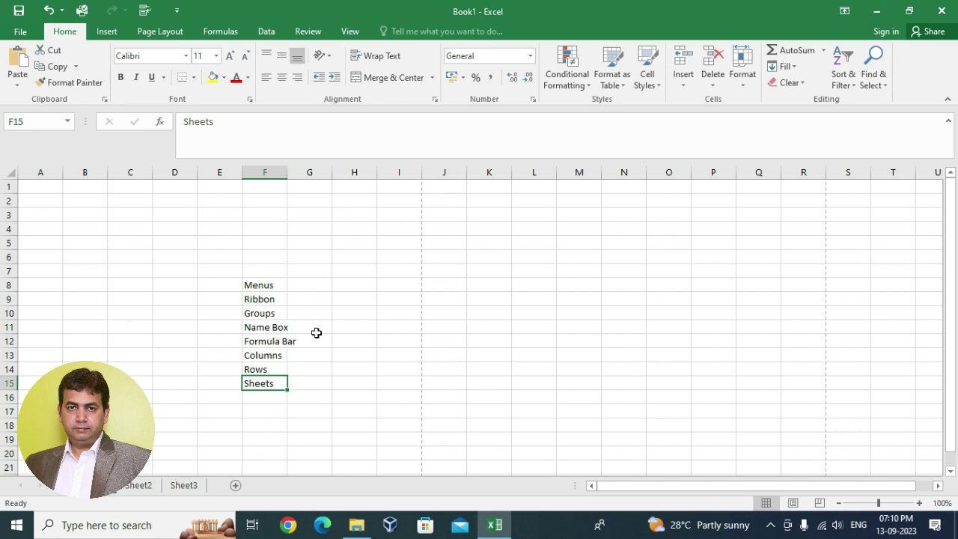
- View the Sheet2 and Sheet3 worksheets, then return to the list sheet
left_click(136, 485)
left_click(180, 486)
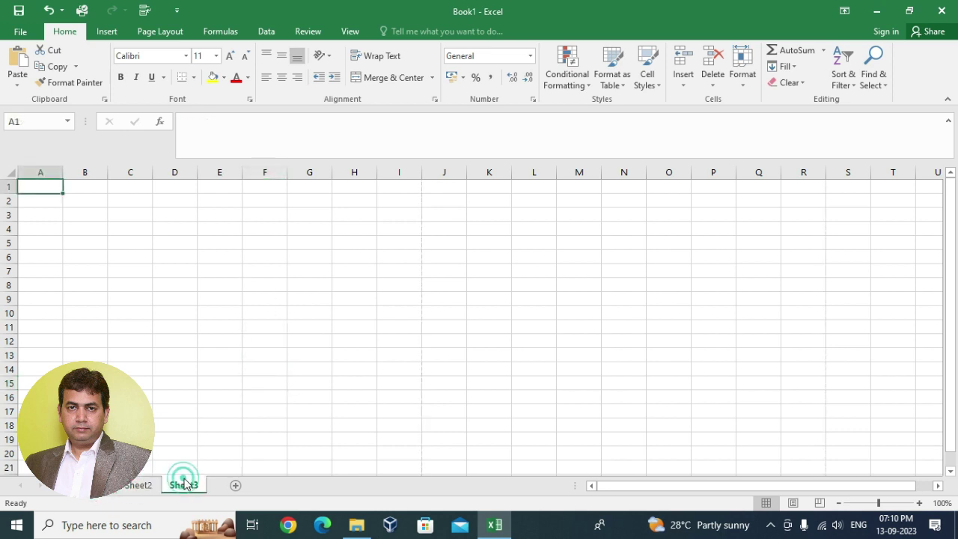
left_click(92, 495)
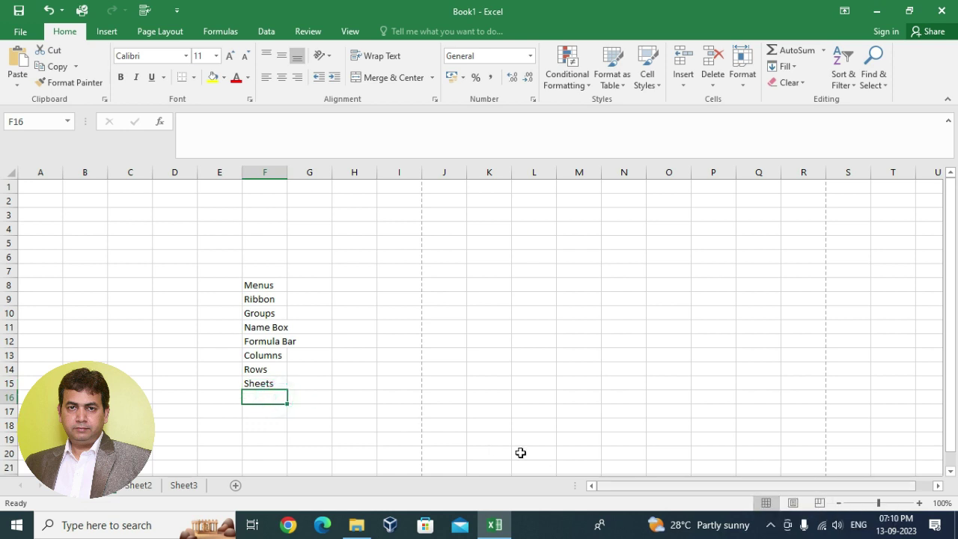
- Enter Page Views in F16, Horizontal Scroll Bar in F17 and Vertical Bar in F18
double_click(260, 398)
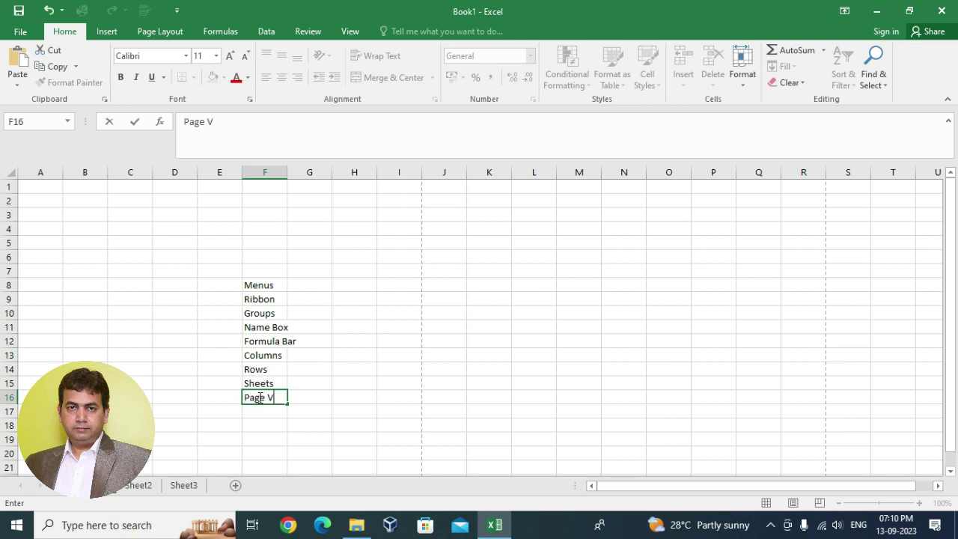
type("Page Views")
left_click_drag(734, 492, 693, 488)
double_click(254, 412)
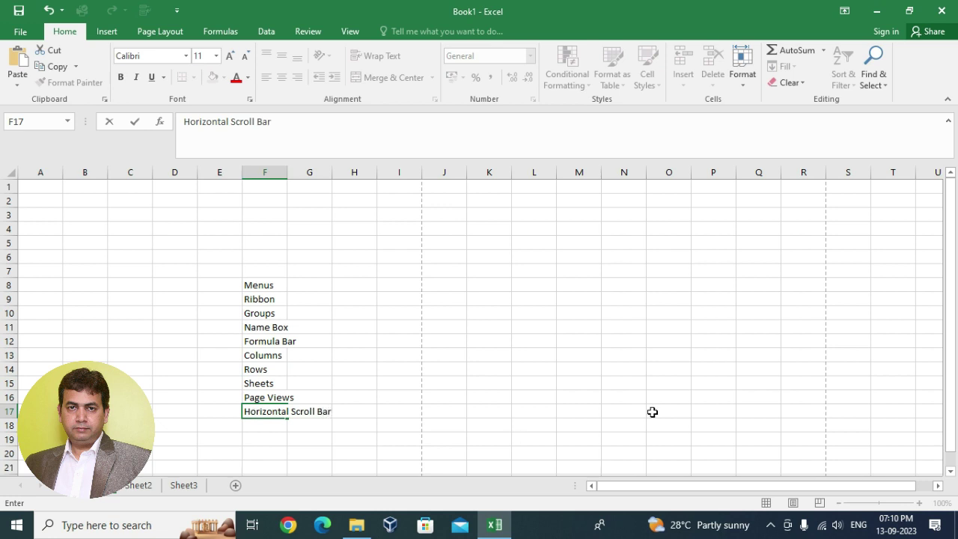
left_click(708, 383)
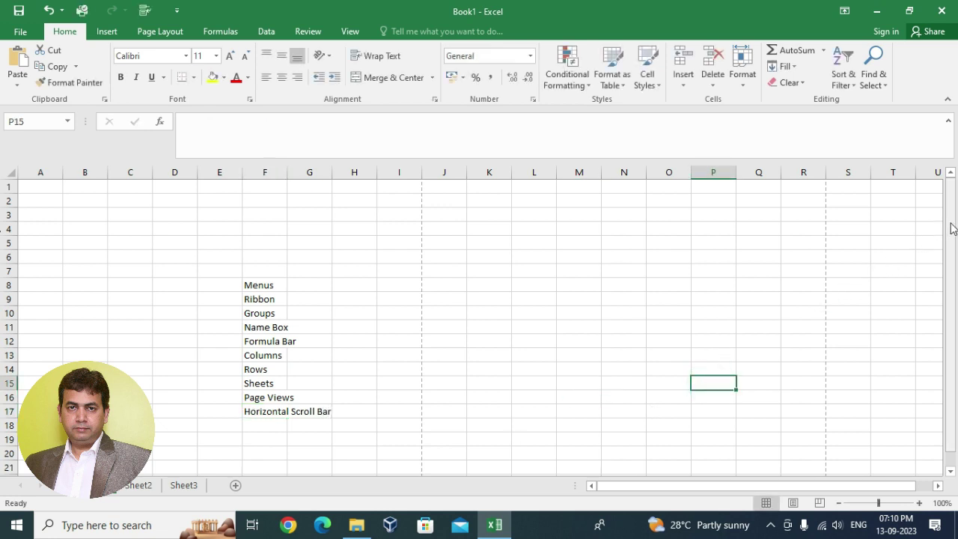
left_click_drag(953, 229, 953, 257)
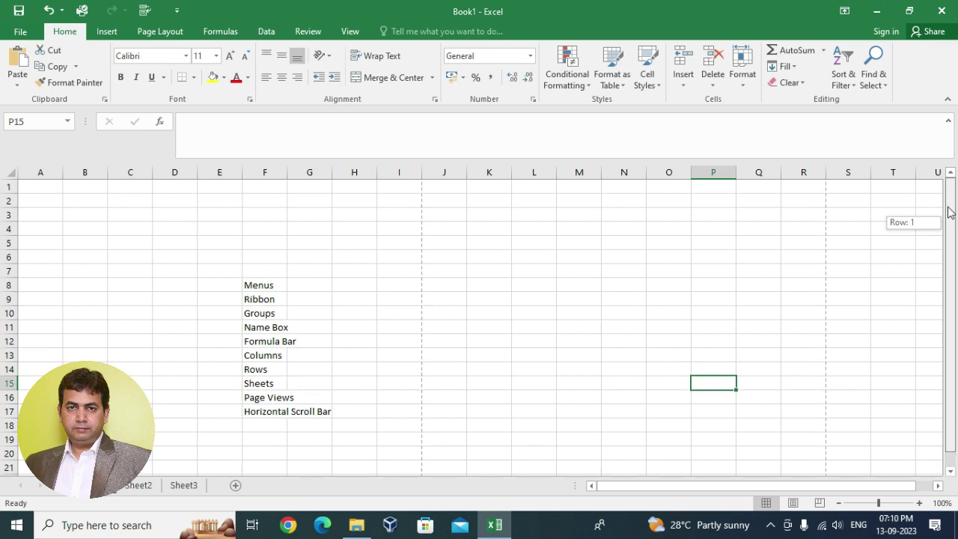
mouse_move(949, 263)
left_mouse_down()
mouse_move(954, 243)
mouse_move(953, 318)
mouse_move(952, 252)
left_mouse_up()
left_click(265, 427)
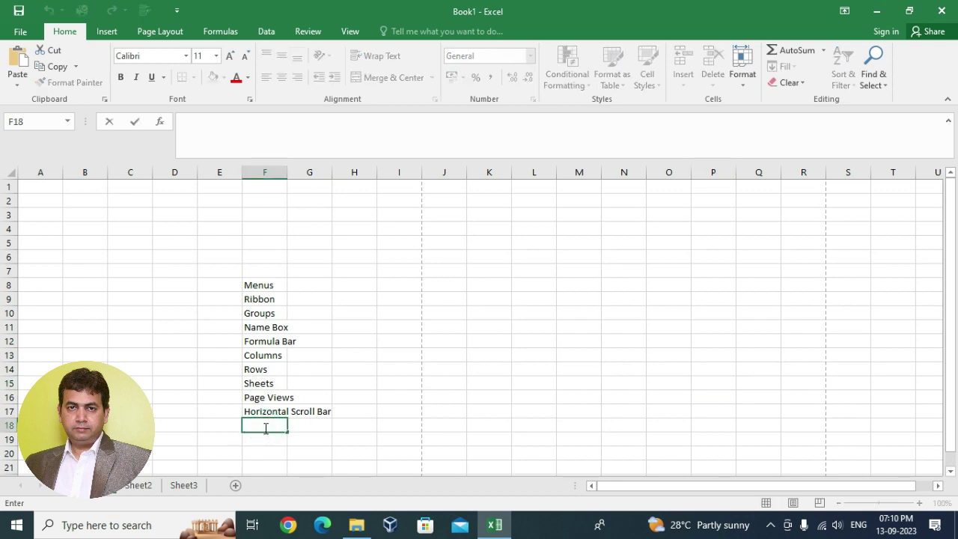
type("Vertical Bar")
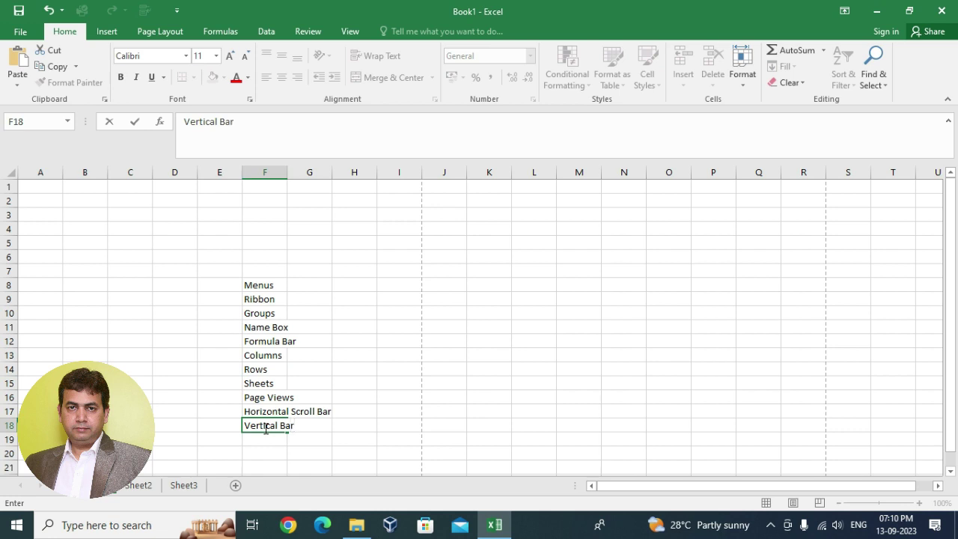
left_click(428, 280)
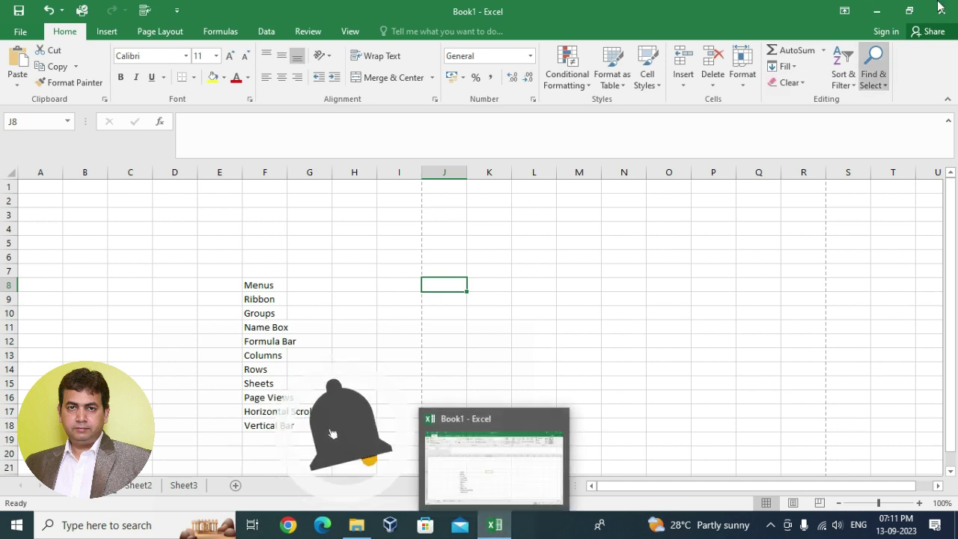
- Minimize and restore Excel, move and widen the smaller window, then maximize it to full screen
left_click(877, 16)
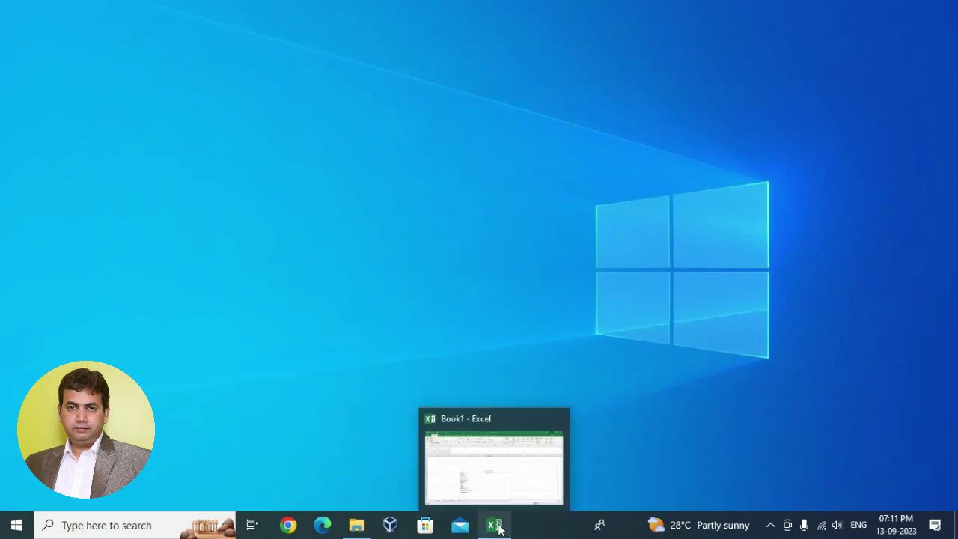
left_click(495, 526)
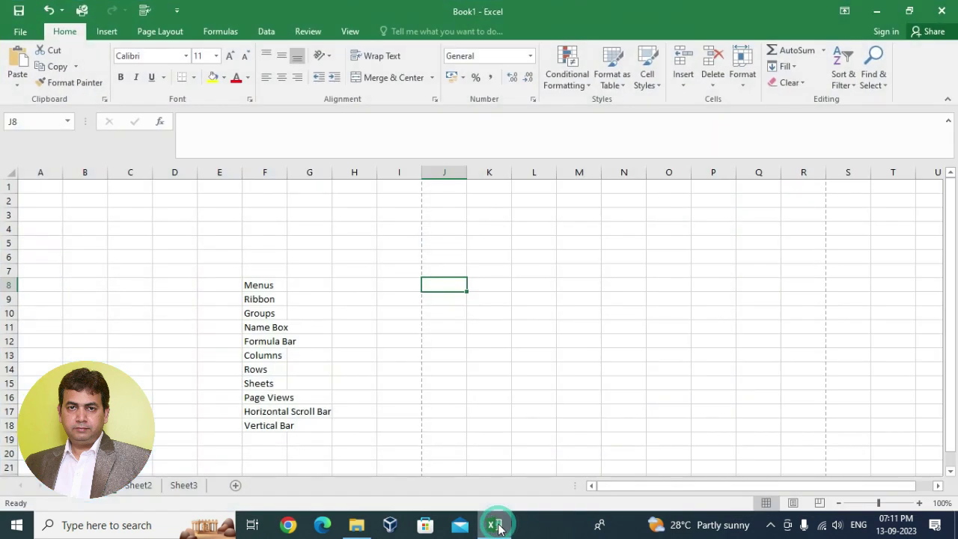
left_click(911, 12)
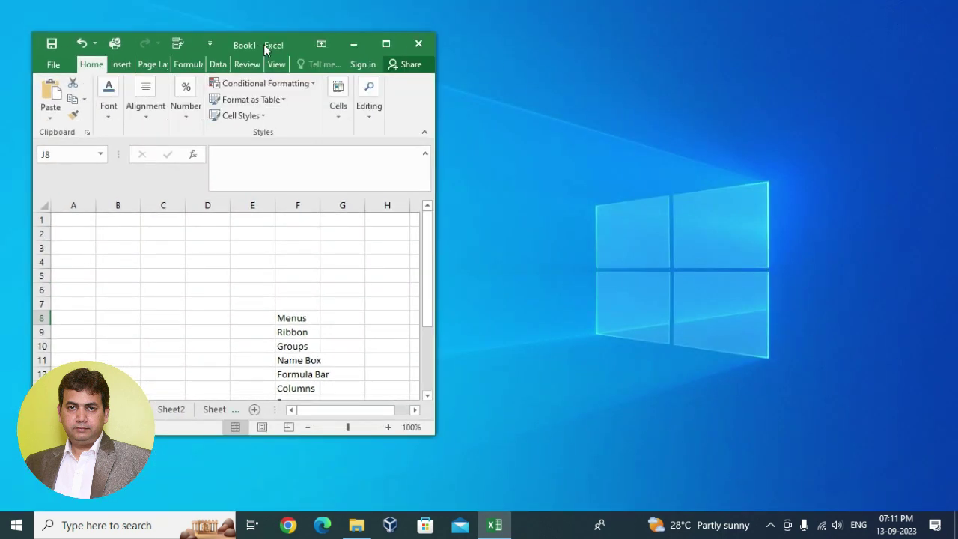
left_click_drag(264, 44, 447, 36)
left_click_drag(616, 215, 683, 220)
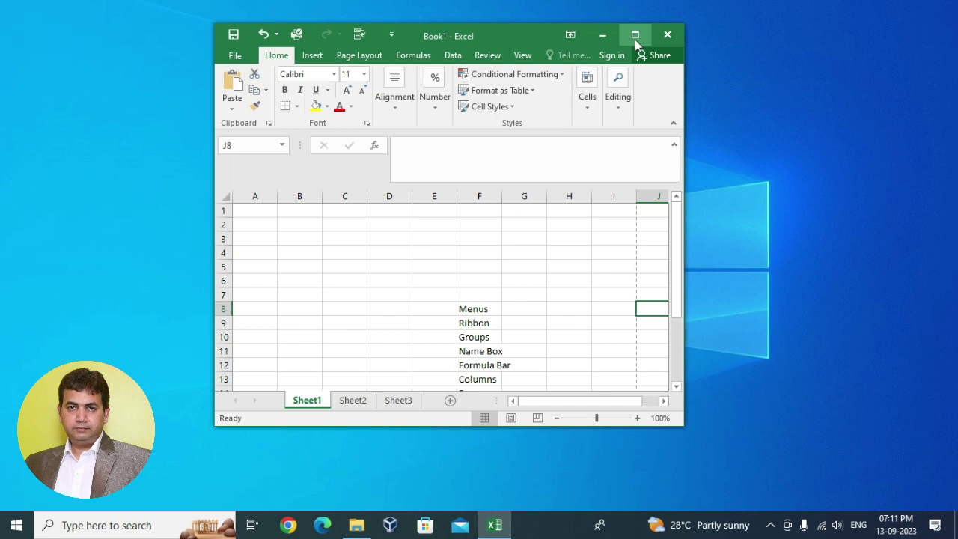
left_click(635, 37)
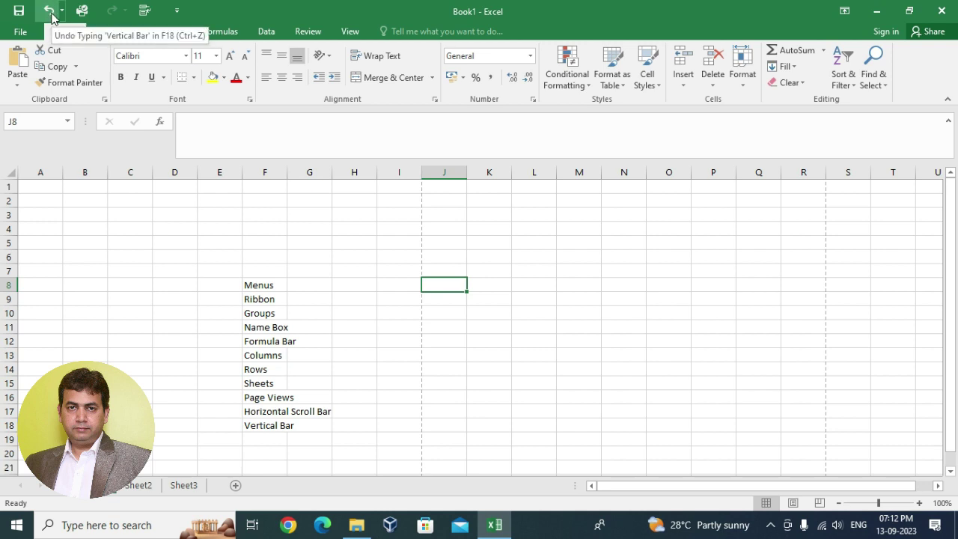
- Type fgrdg into K6, then undo and redo that entry
left_click(123, 299)
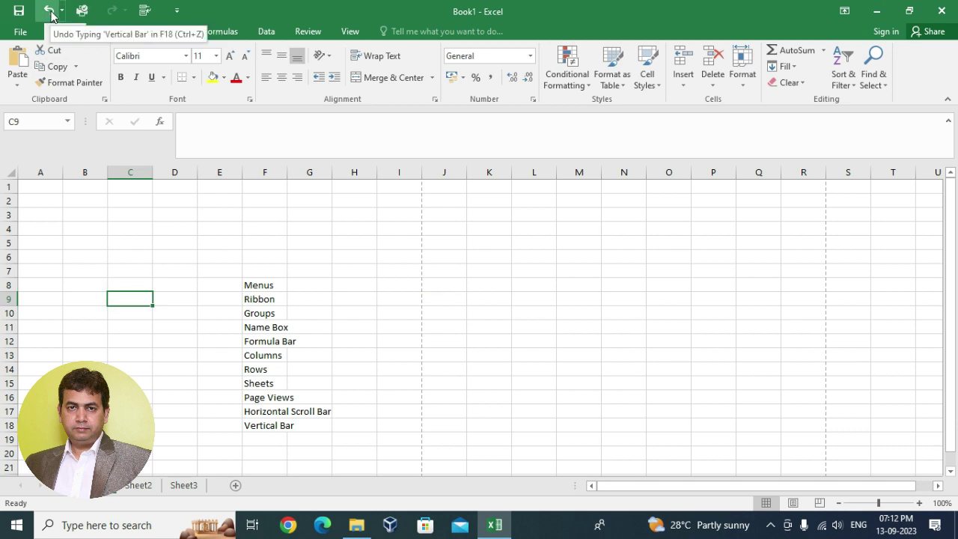
left_click(503, 257)
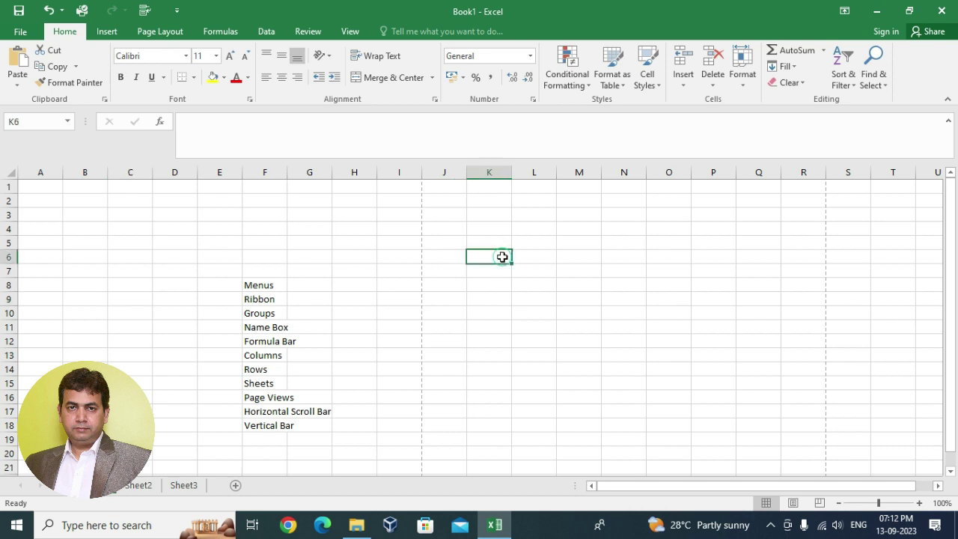
type("fg")
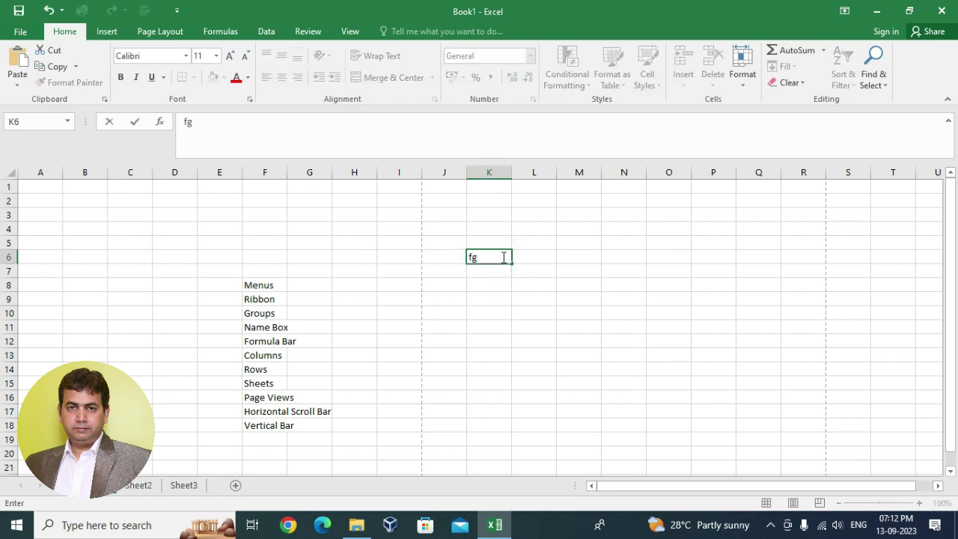
type("rdg")
left_click(495, 285)
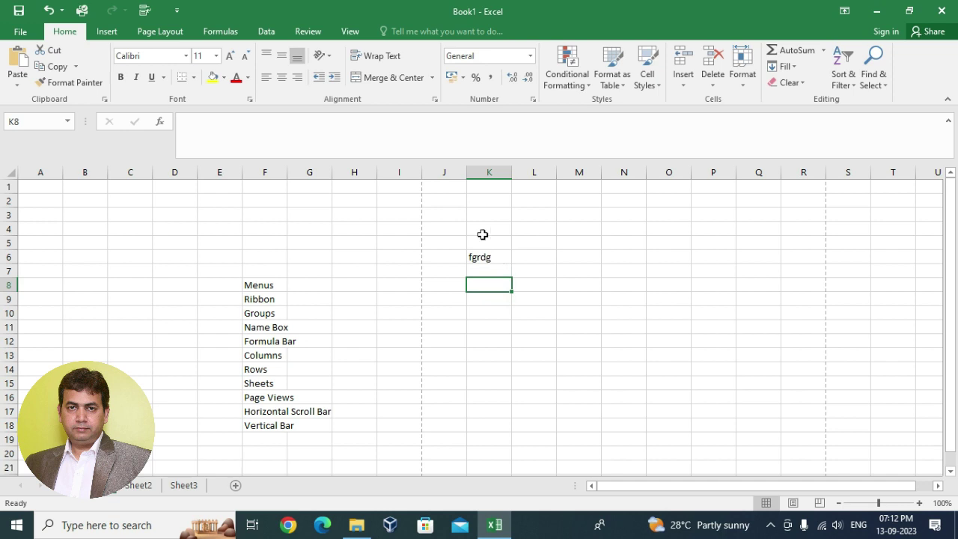
left_click(48, 11)
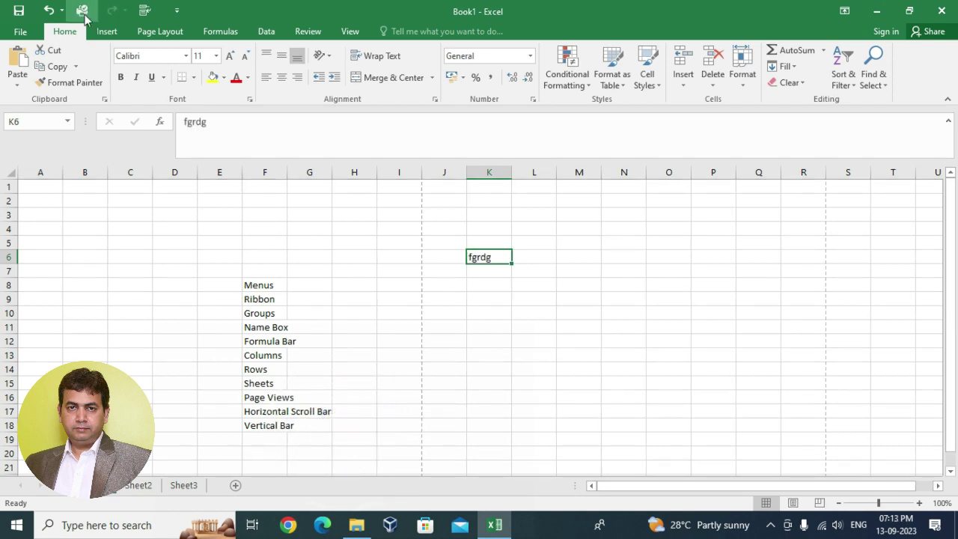
left_click(112, 17)
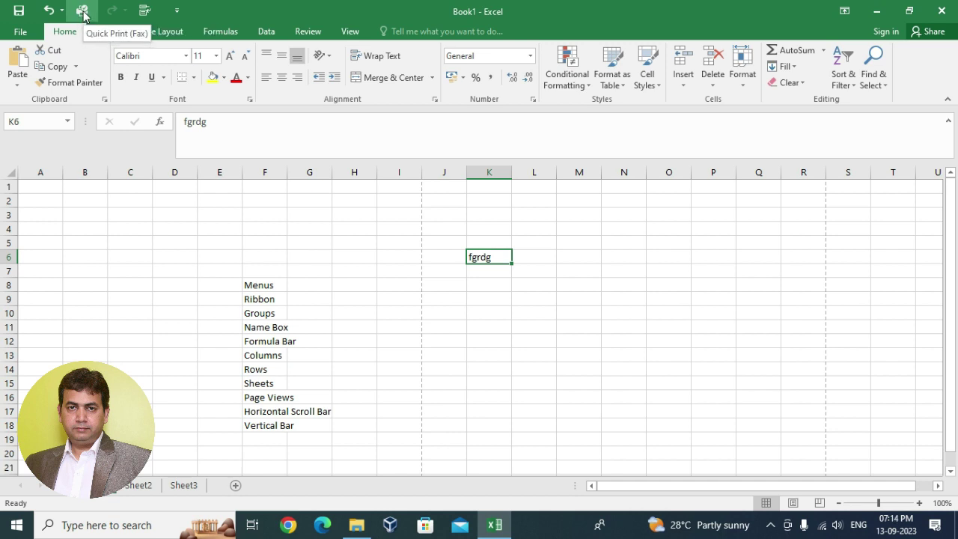
- Select Send To OneNote 16 as the printer in Print settings, then go back
left_click(21, 34)
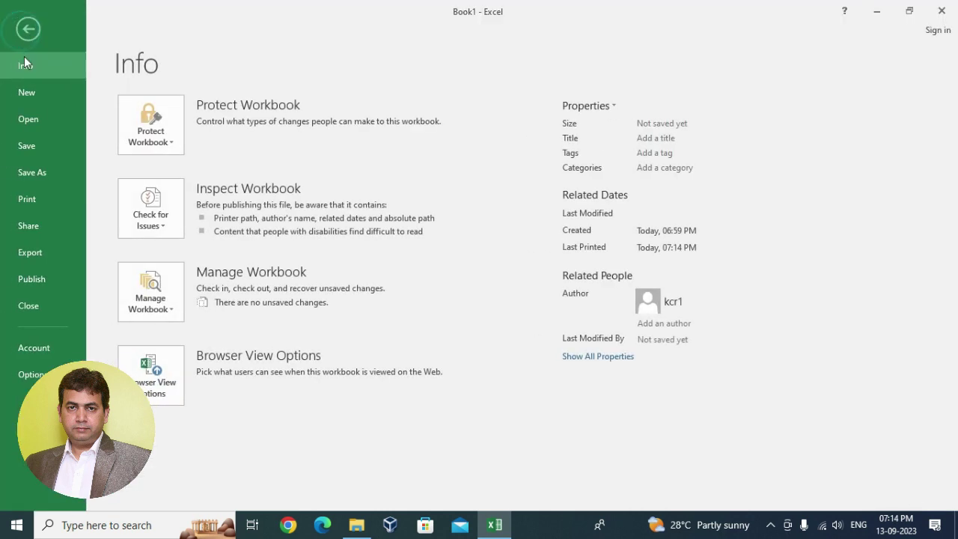
left_click(38, 21)
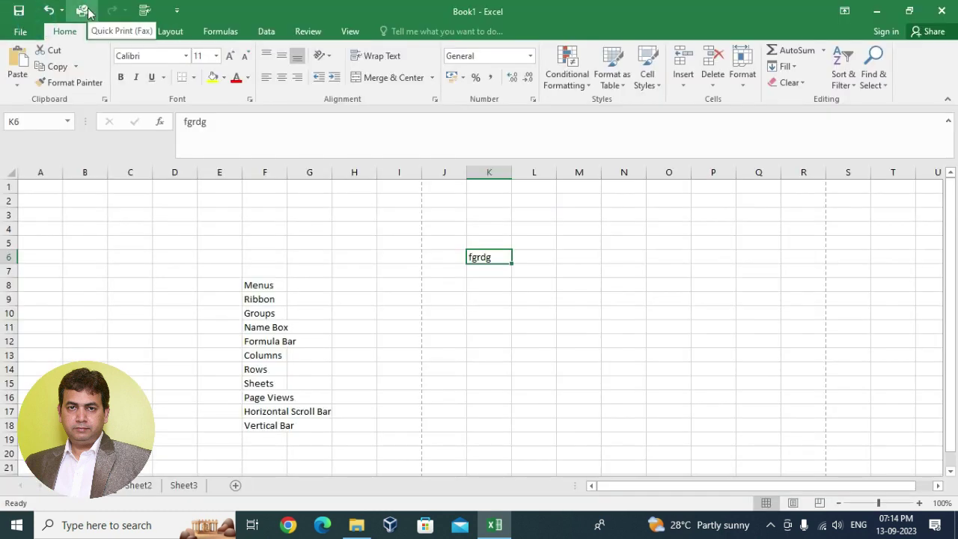
left_click(18, 32)
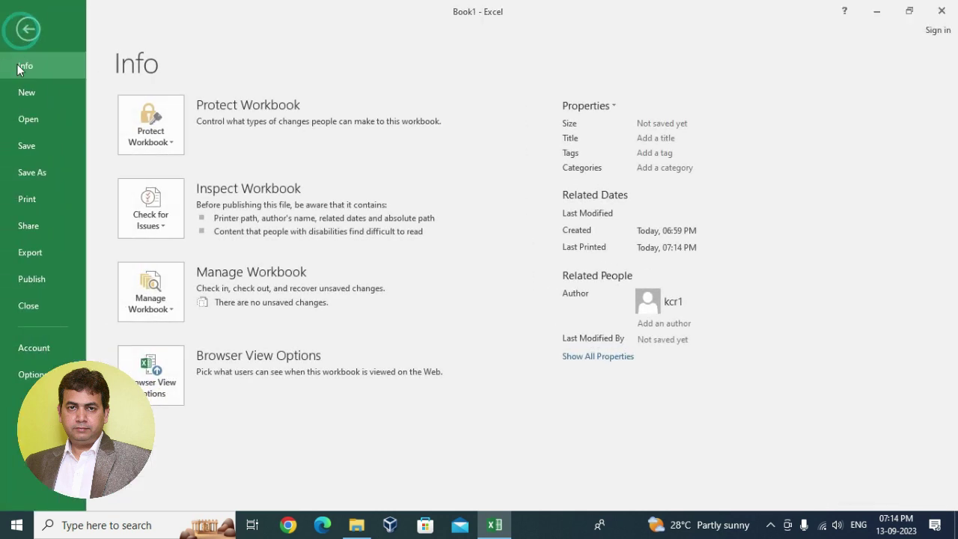
left_click(20, 197)
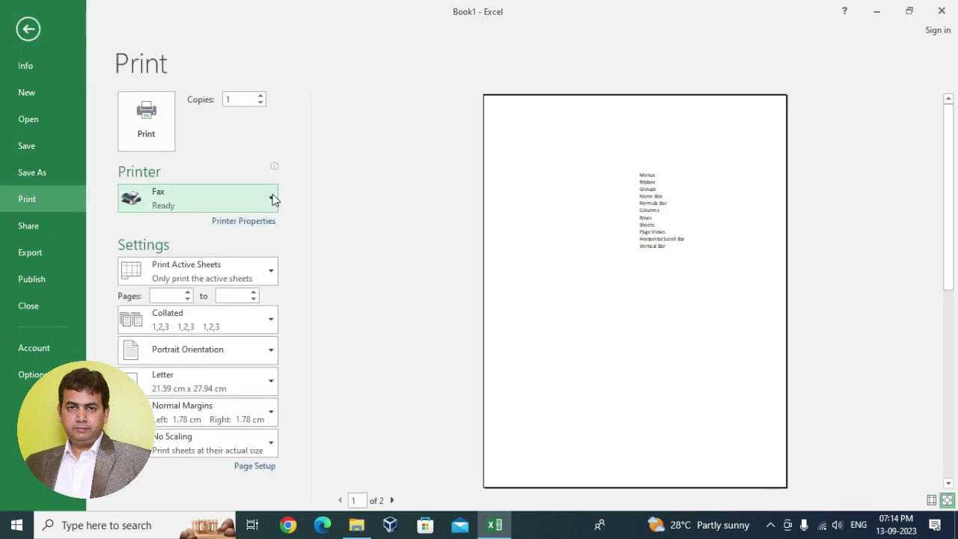
left_click(271, 197)
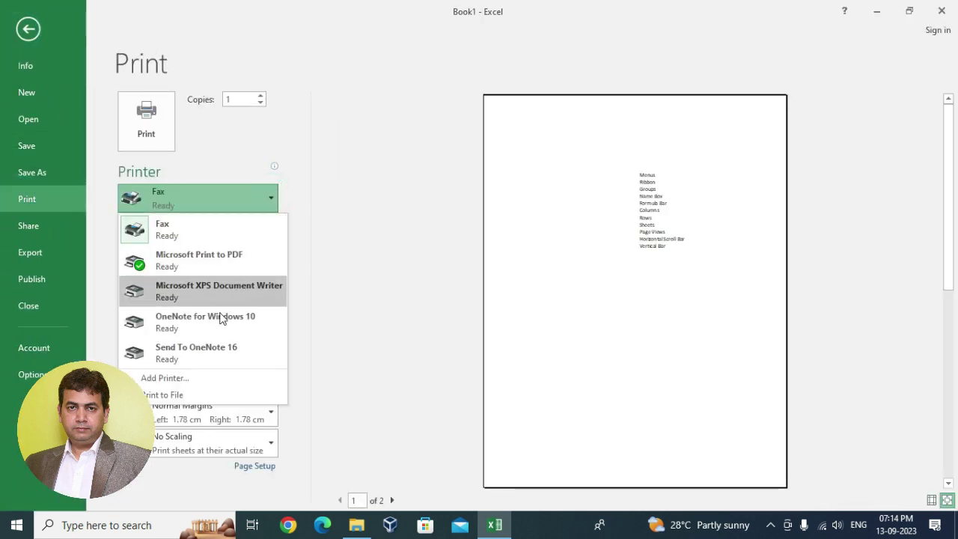
left_click(198, 357)
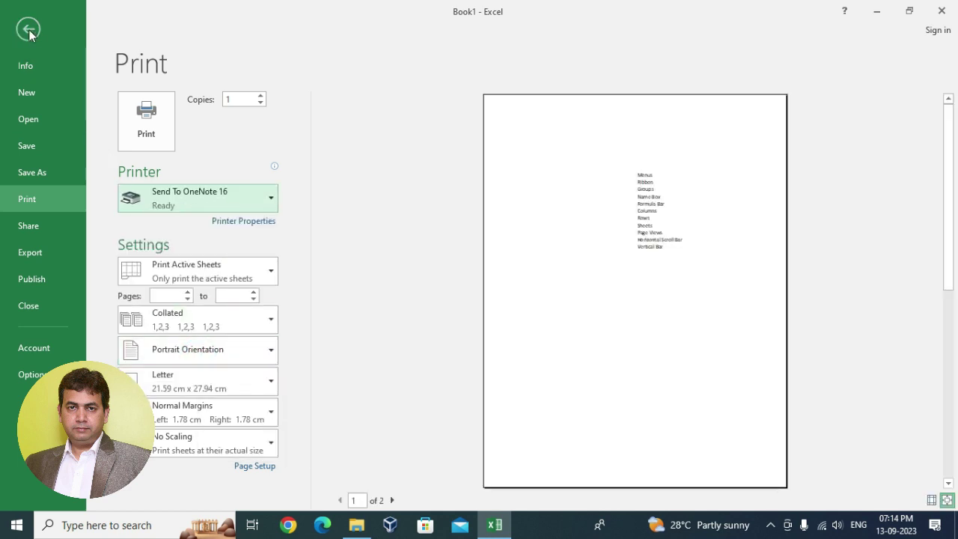
left_click(28, 29)
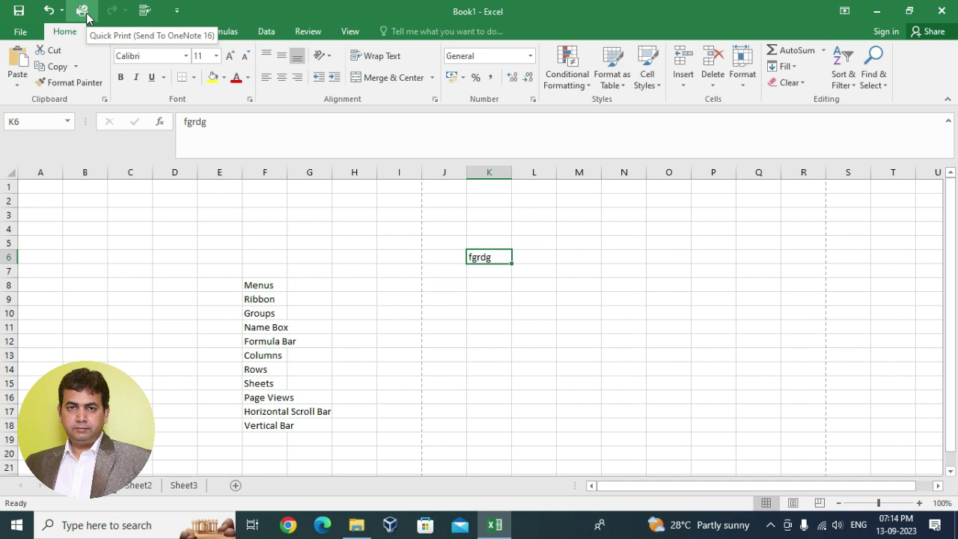
- Change the printer to Microsoft XPS Document Writer and return to the worksheet
left_click(20, 32)
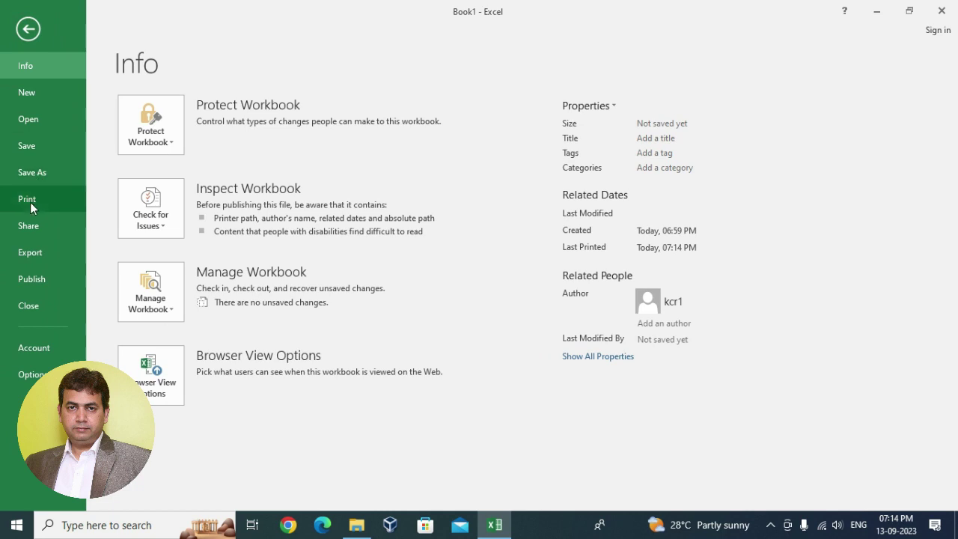
left_click(30, 202)
left_click(271, 205)
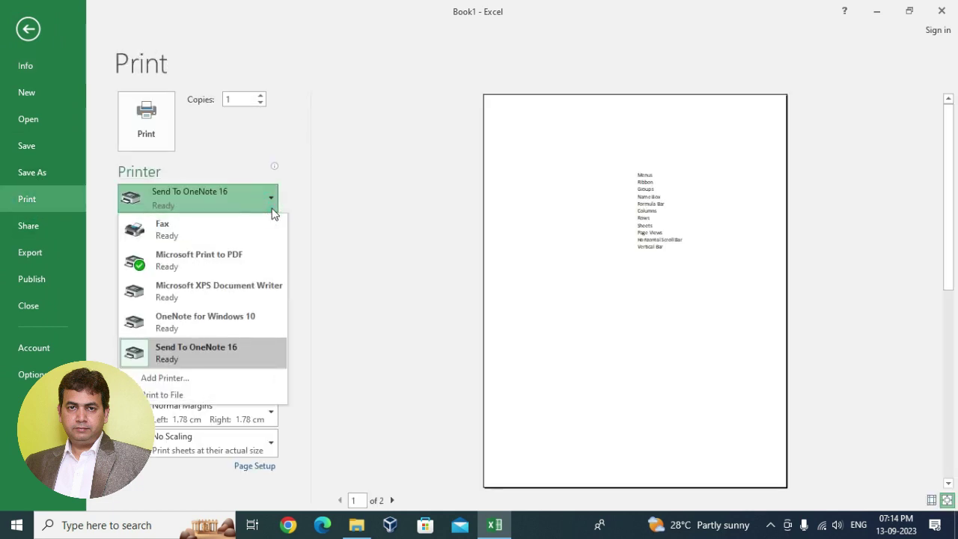
left_click(232, 297)
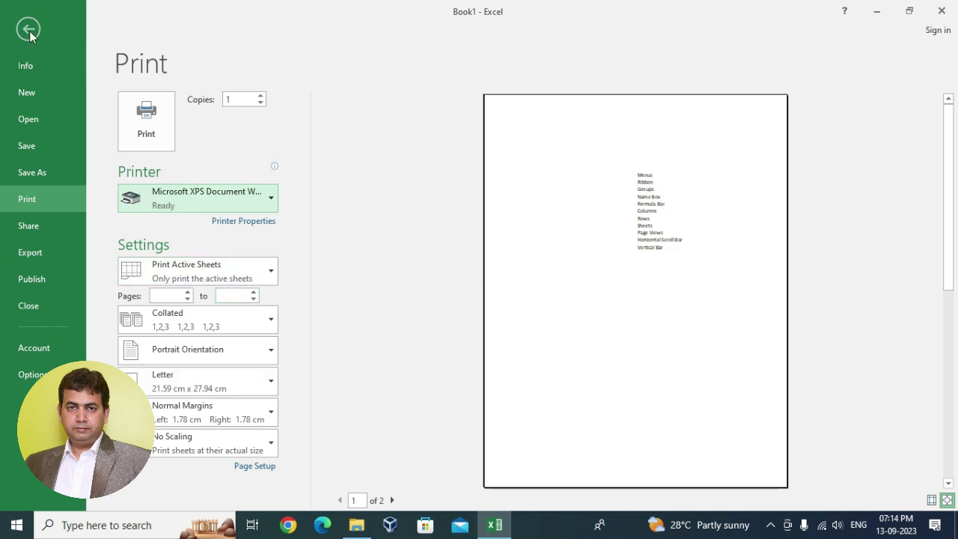
left_click(29, 31)
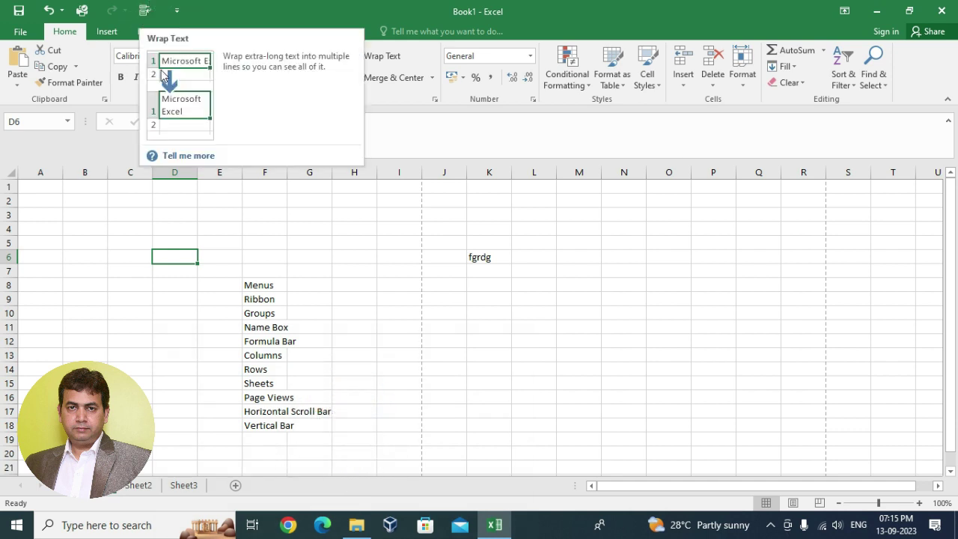
- Type the person's full name into cell L4 and confirm it
left_click(537, 229)
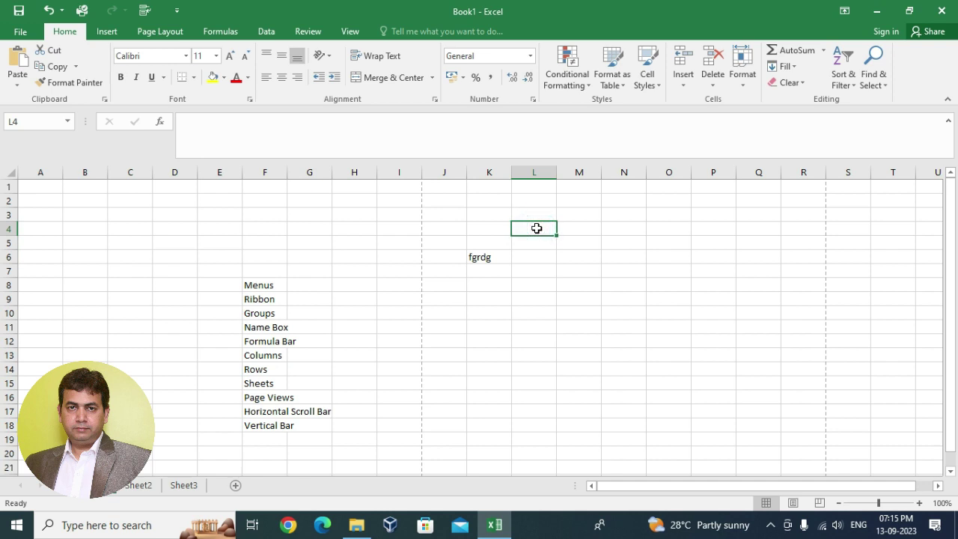
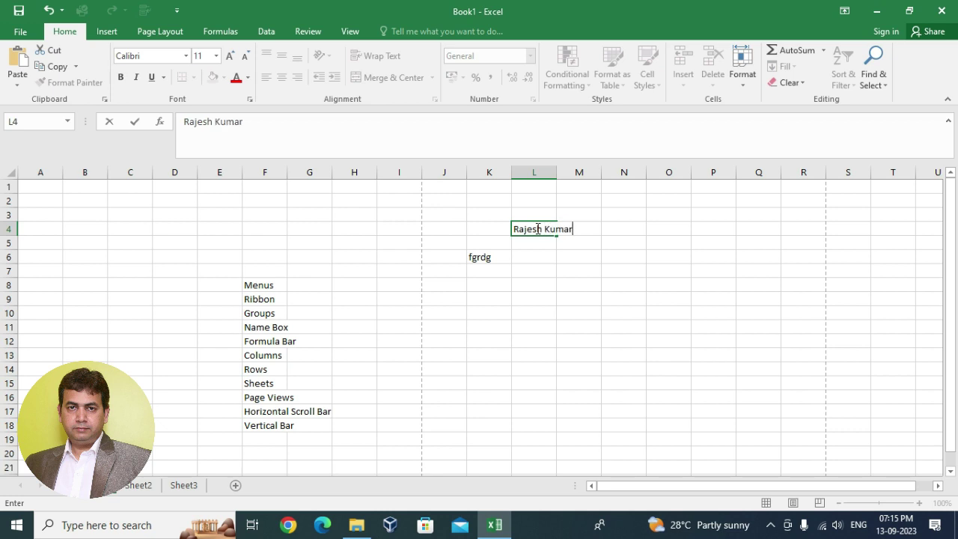
left_click(571, 217)
left_click(590, 269)
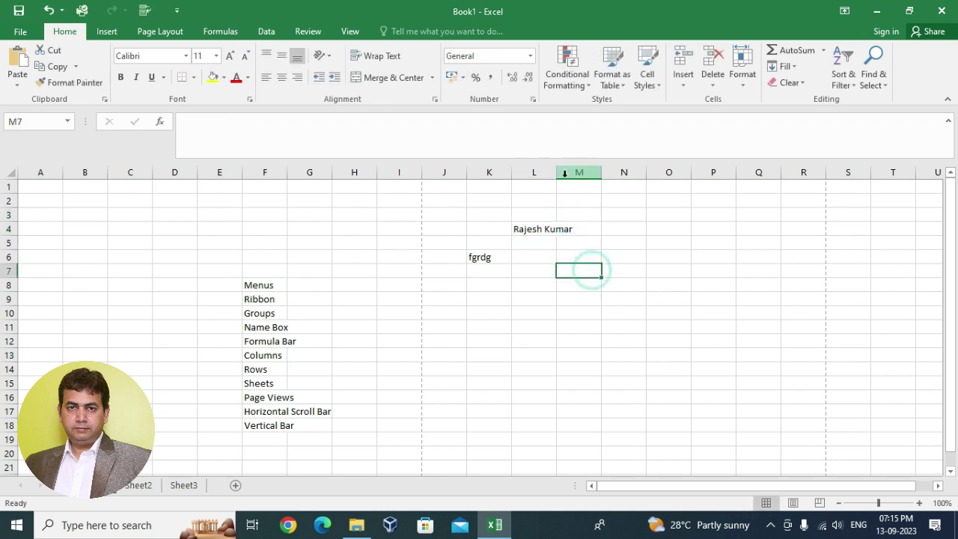
- Alternate between L4 and M4 to show the name spilling into empty M4
left_click(536, 228)
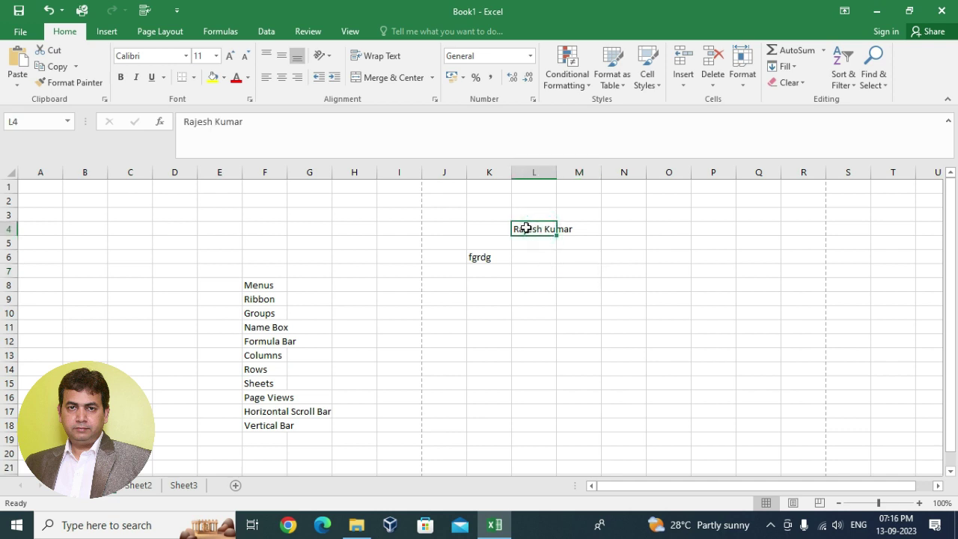
left_click(589, 229)
left_click(522, 227)
left_click(583, 228)
left_click(535, 228)
left_click(582, 229)
left_click(540, 232)
left_click(575, 229)
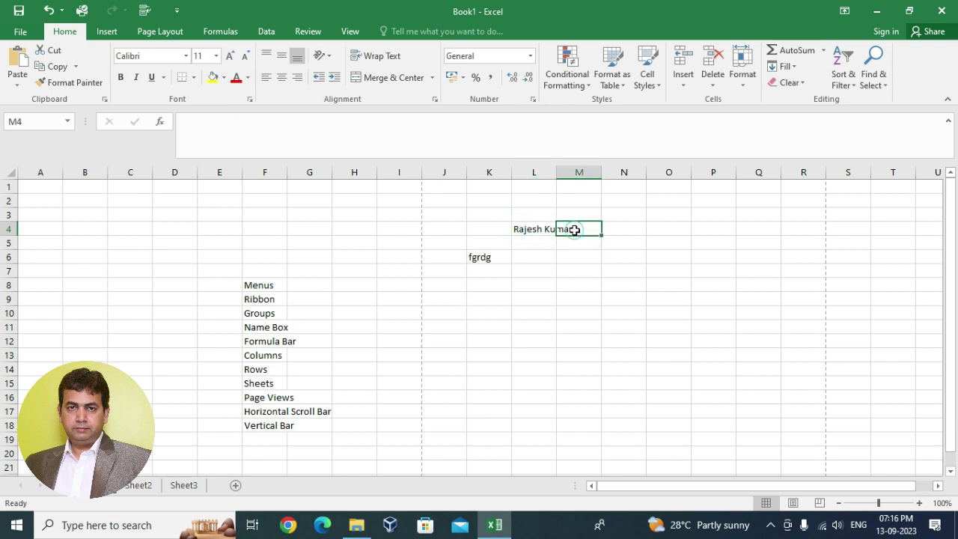
left_click(525, 229)
left_click(589, 230)
left_click(529, 230)
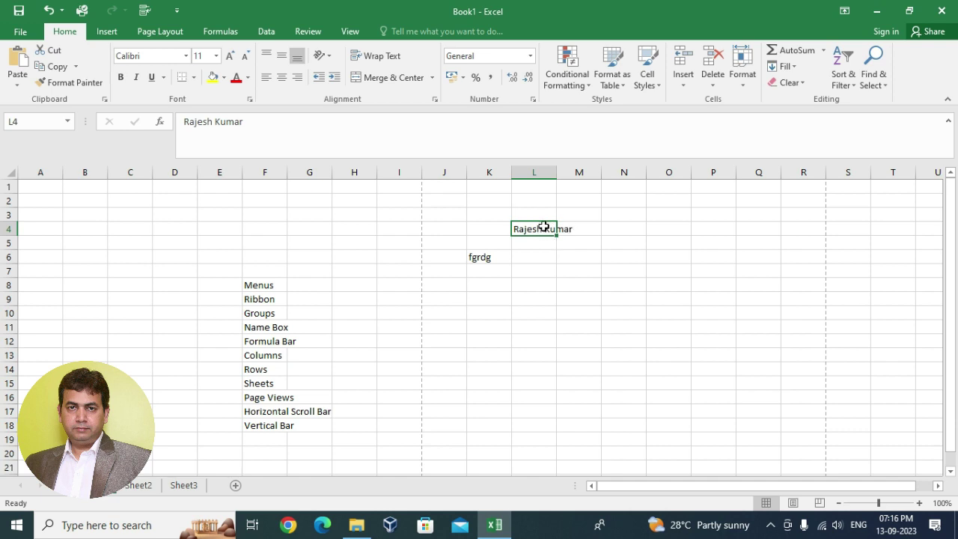
left_click(145, 15)
left_click(144, 15)
left_click(144, 15)
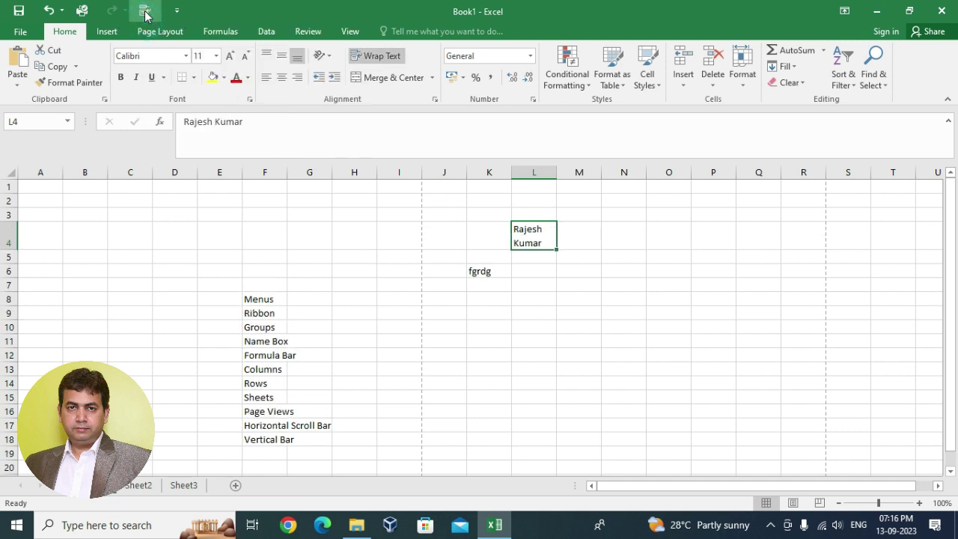